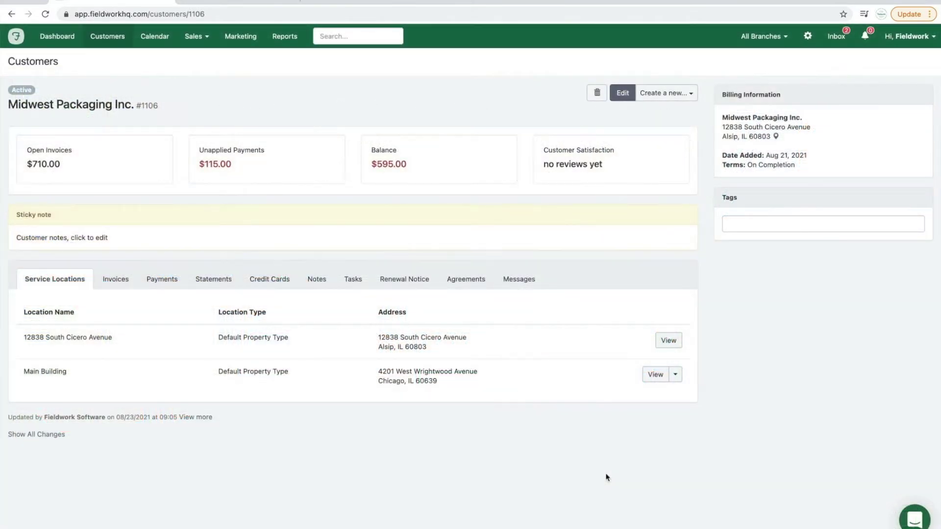
# Open the customer portal's Trend Analysis page and review its capture and evidence charts, legends and device table
pyautogui.click(489, 387)
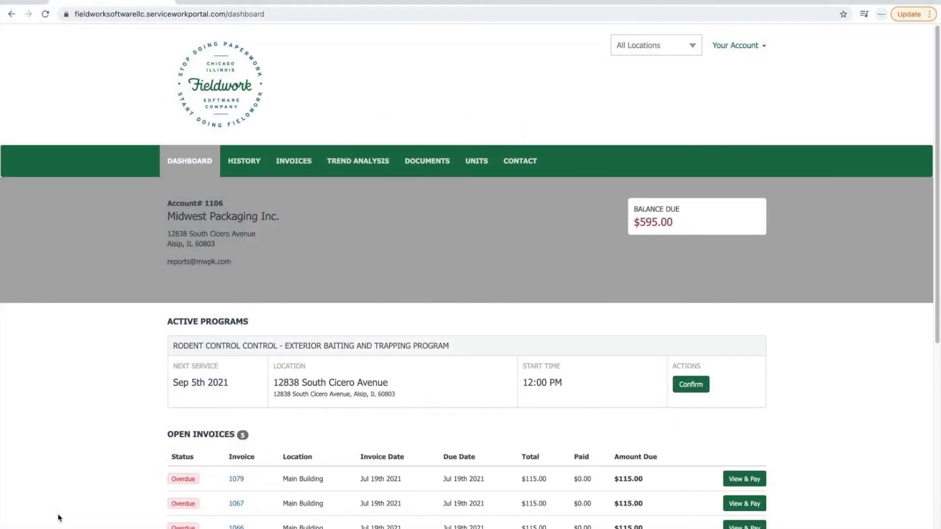
pyautogui.click(367, 168)
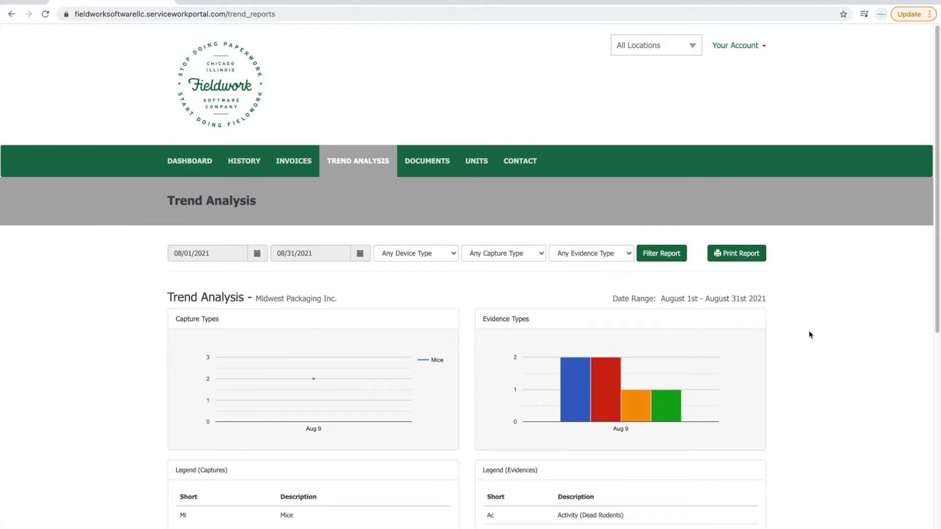
pyautogui.scroll(-2, 810, 334)
pyautogui.scroll(-5, 809, 334)
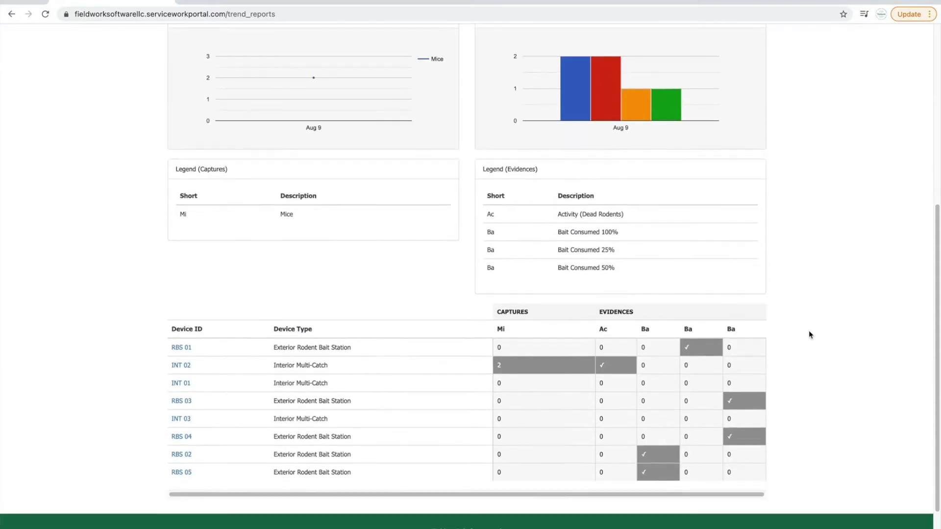
pyautogui.scroll(6, 615, 391)
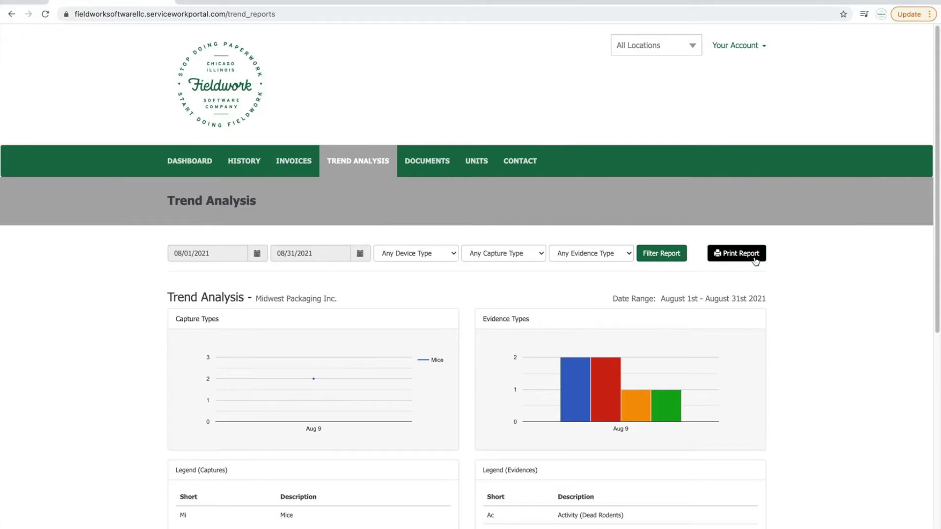
# Filter the Trend Analysis report with a start date of 01/01/2021 and view its printable version
pyautogui.click(257, 255)
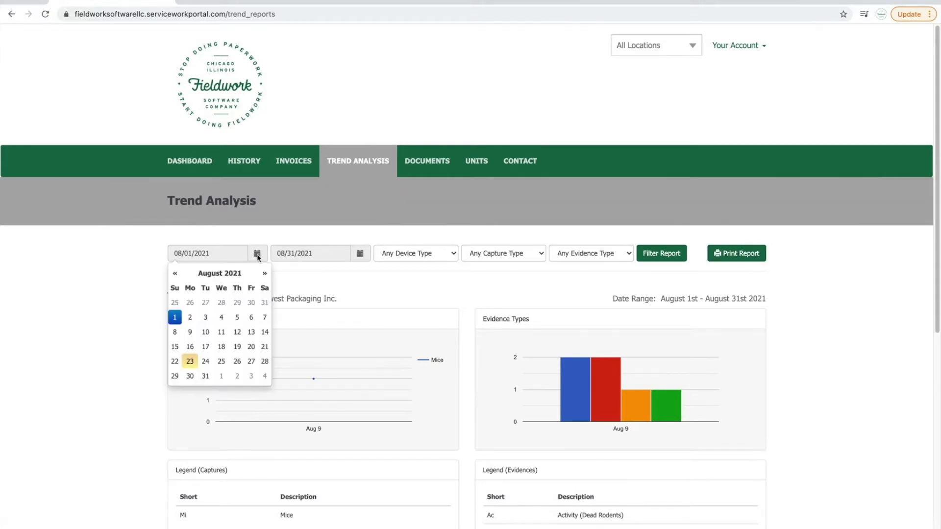
pyautogui.click(223, 273)
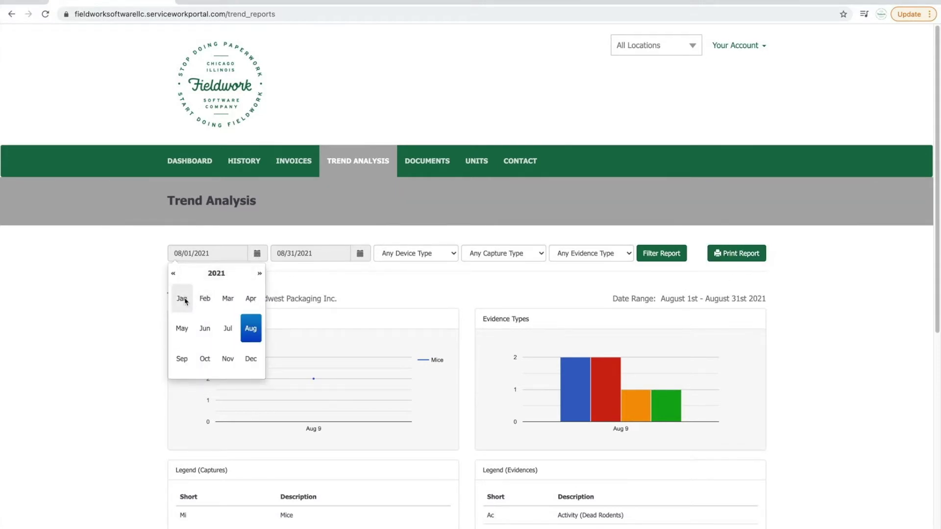
pyautogui.click(183, 300)
pyautogui.click(250, 305)
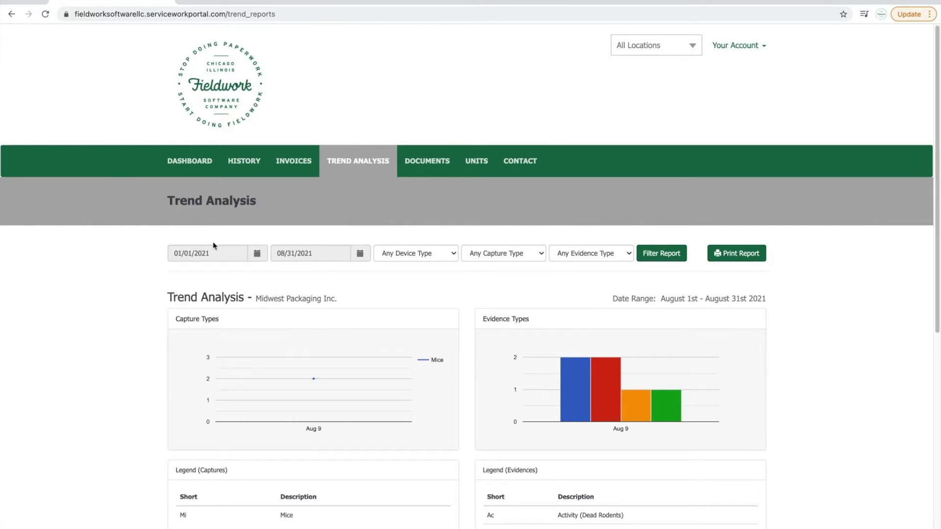
pyautogui.click(649, 252)
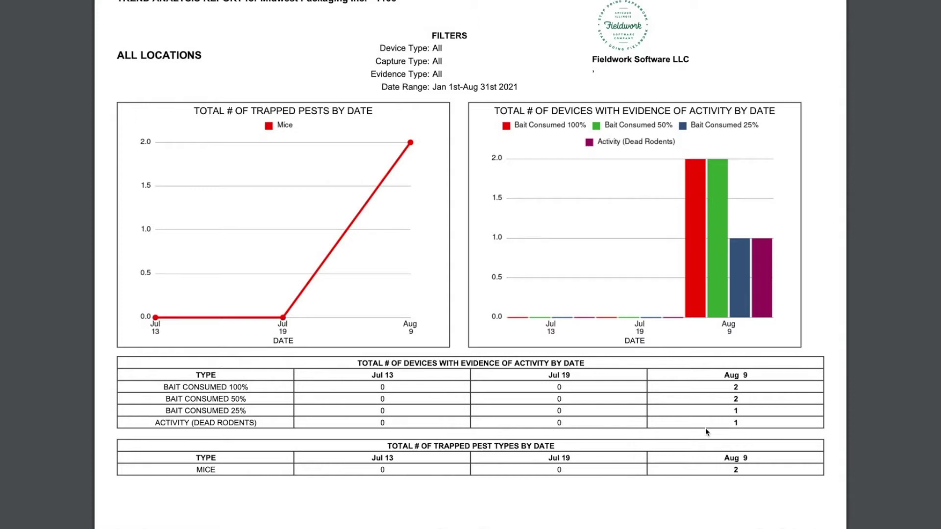
pyautogui.press('Right')
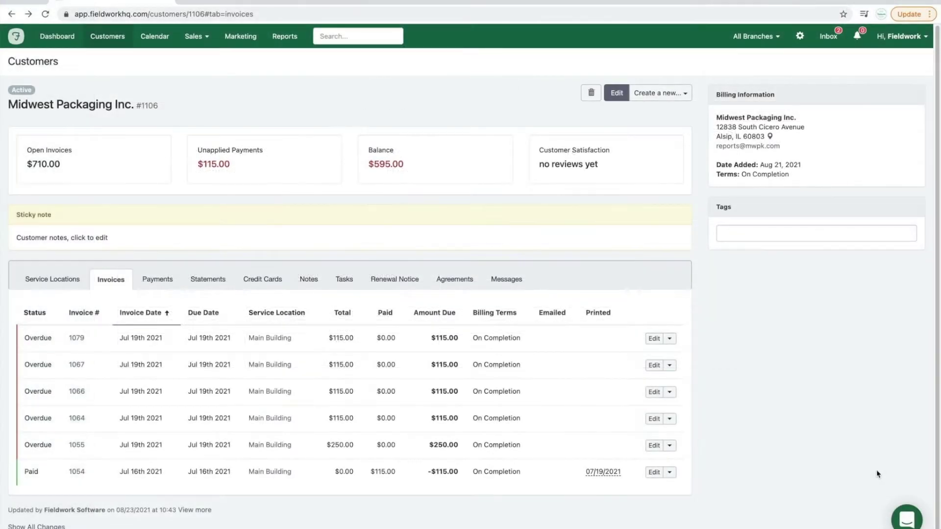
# Create a new trap condition named Replaced in the Device & Trap Settings
pyautogui.click(800, 37)
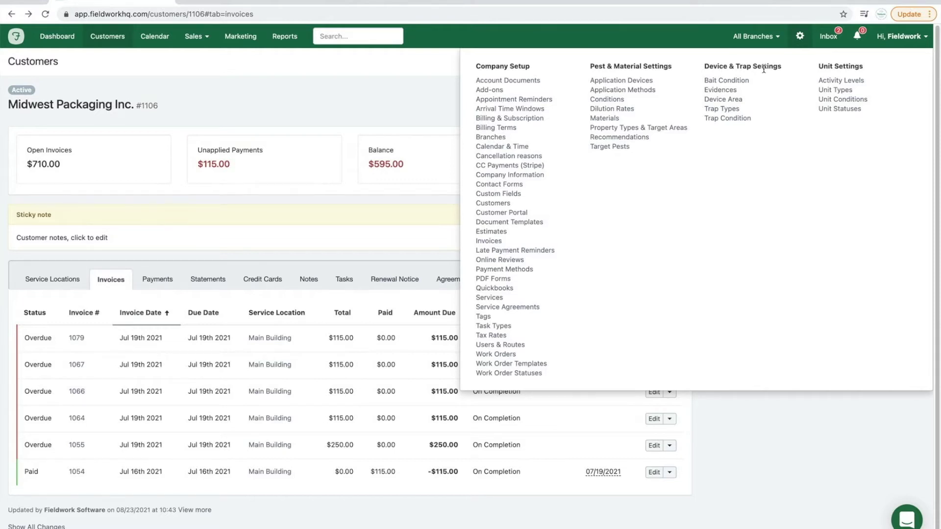
pyautogui.click(734, 119)
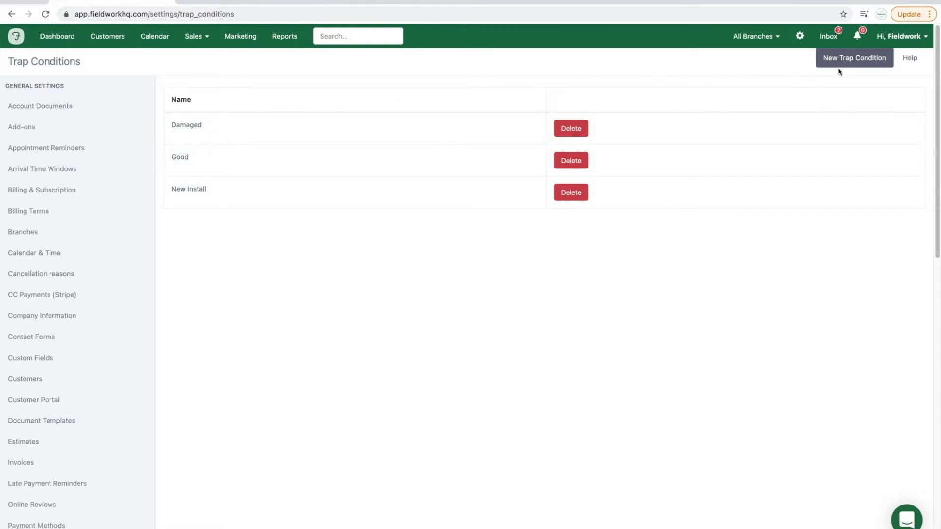
pyautogui.click(864, 64)
pyautogui.click(360, 107)
pyautogui.write('Replaced')
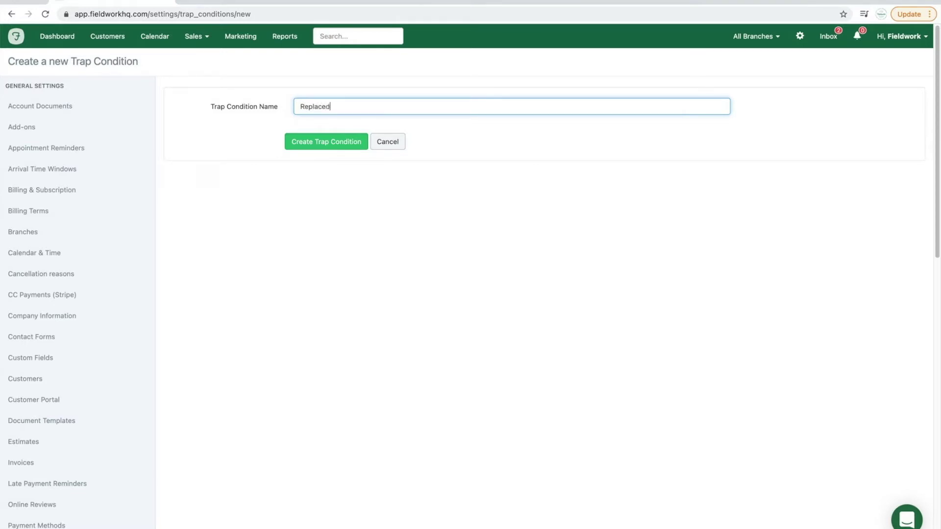
pyautogui.click(337, 142)
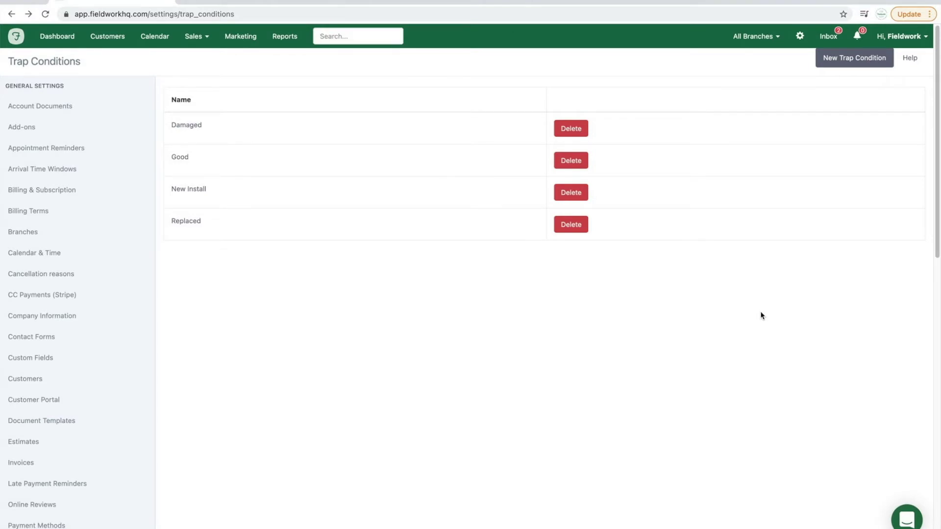
# Open the Trap Types settings and review the list of existing trap types
pyautogui.click(800, 37)
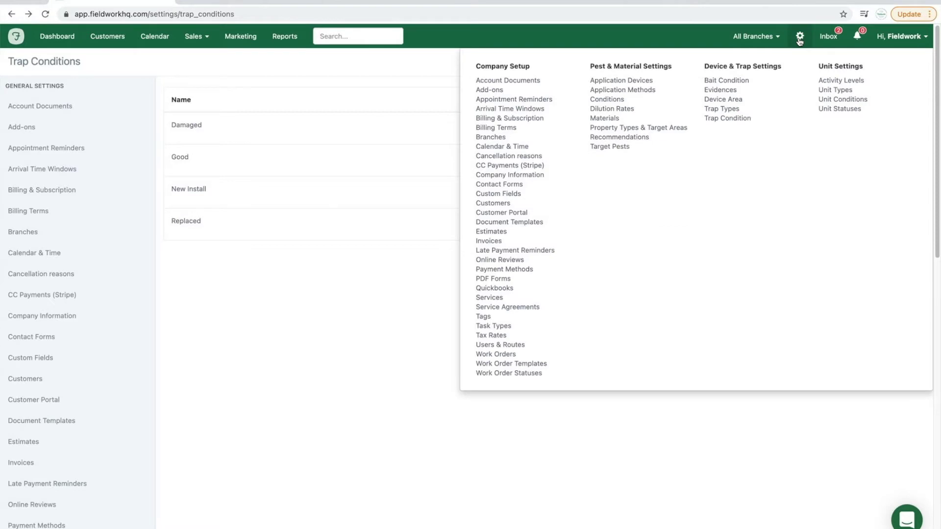
pyautogui.click(734, 112)
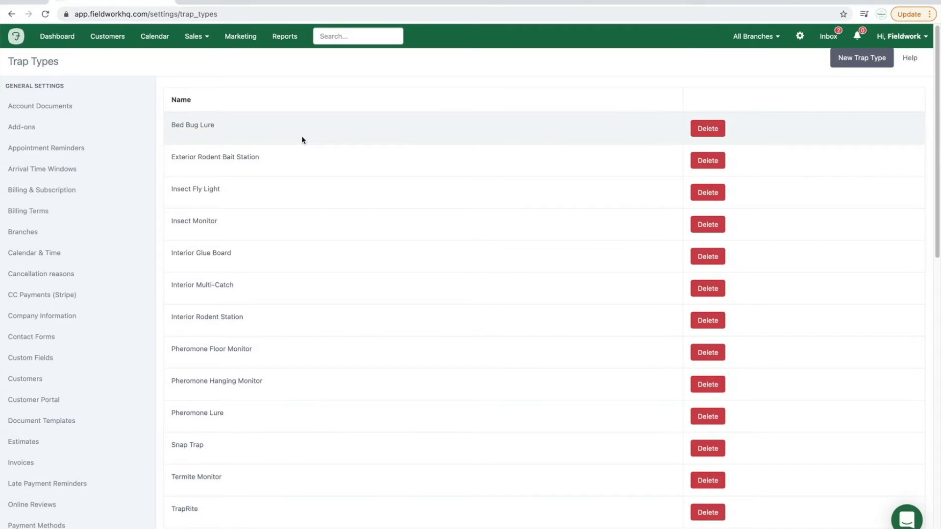
pyautogui.scroll(-2, 297, 316)
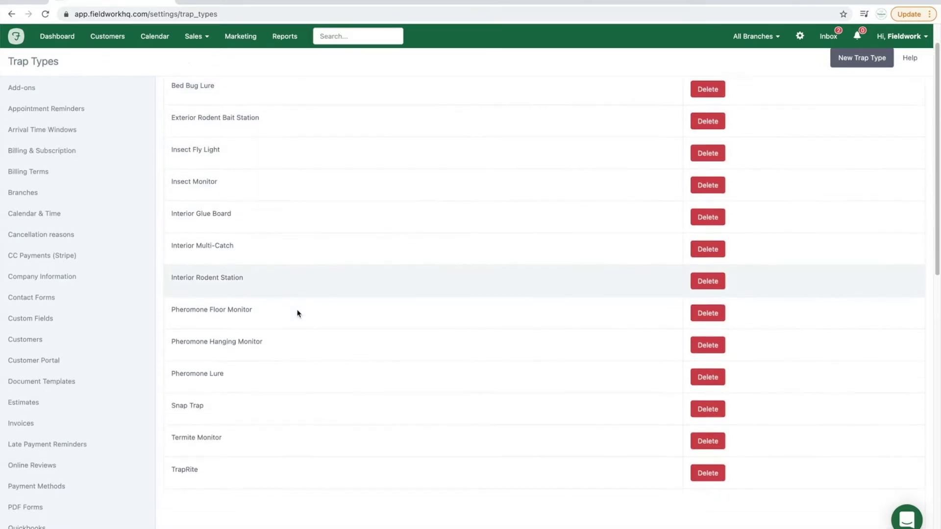
pyautogui.scroll(2, 297, 313)
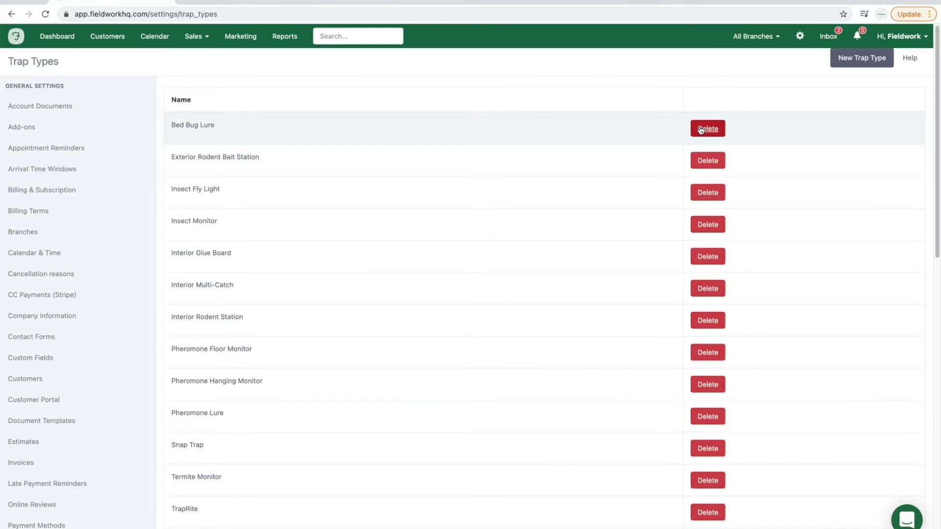
# Start a new trap type and examine its name, default material, default quantity and color fields
pyautogui.click(862, 62)
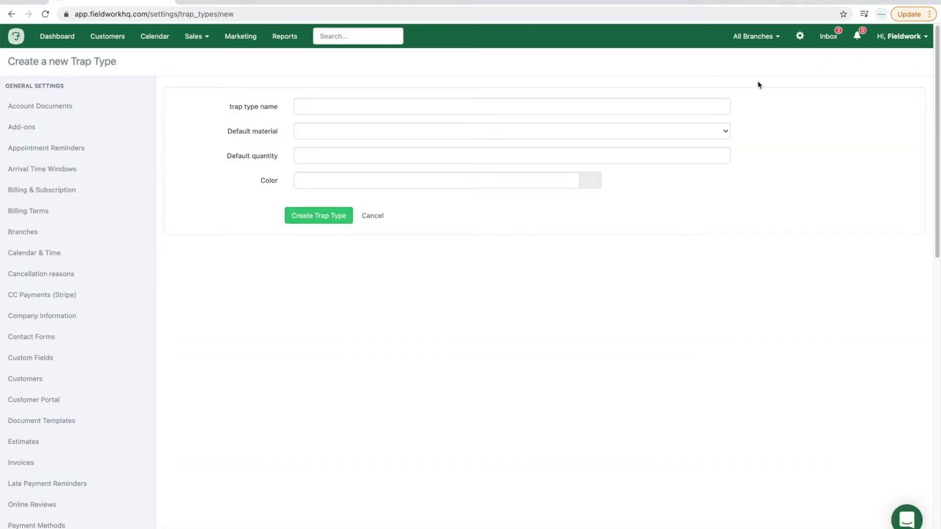
pyautogui.click(327, 101)
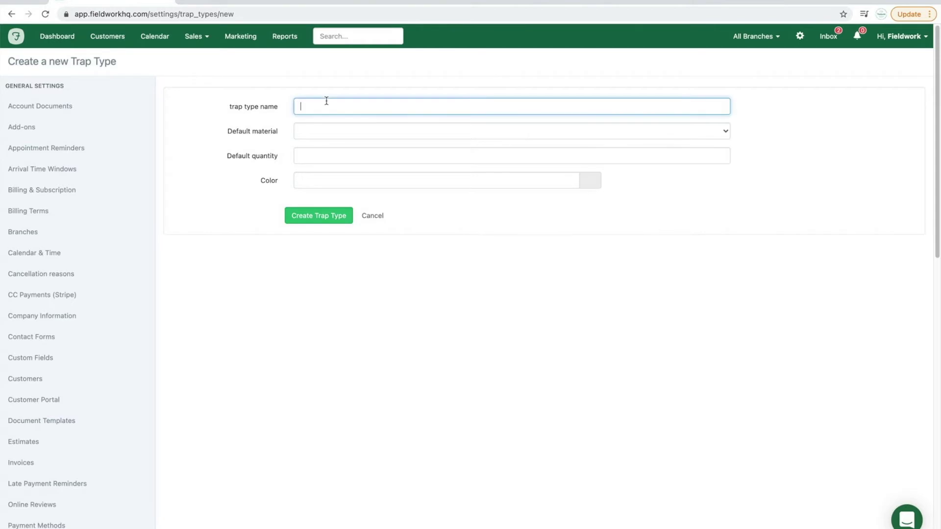
pyautogui.click(307, 135)
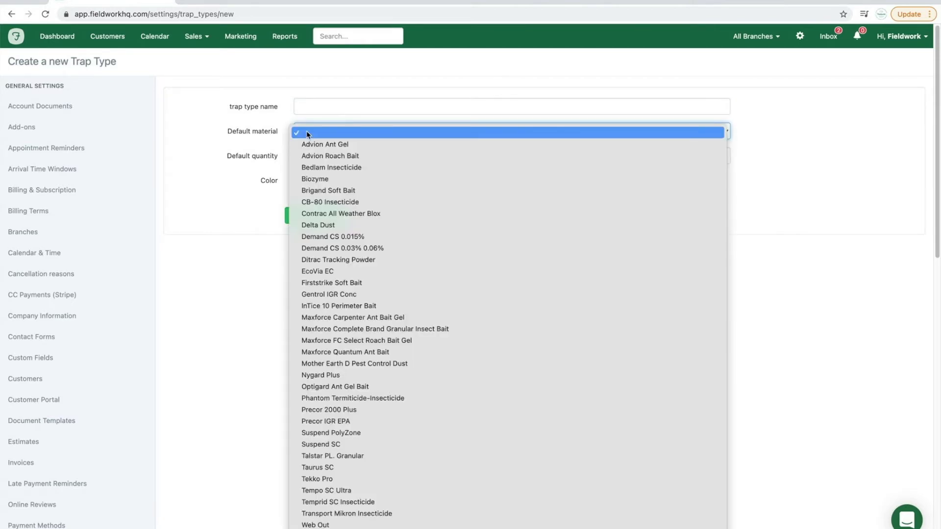
pyautogui.click(276, 126)
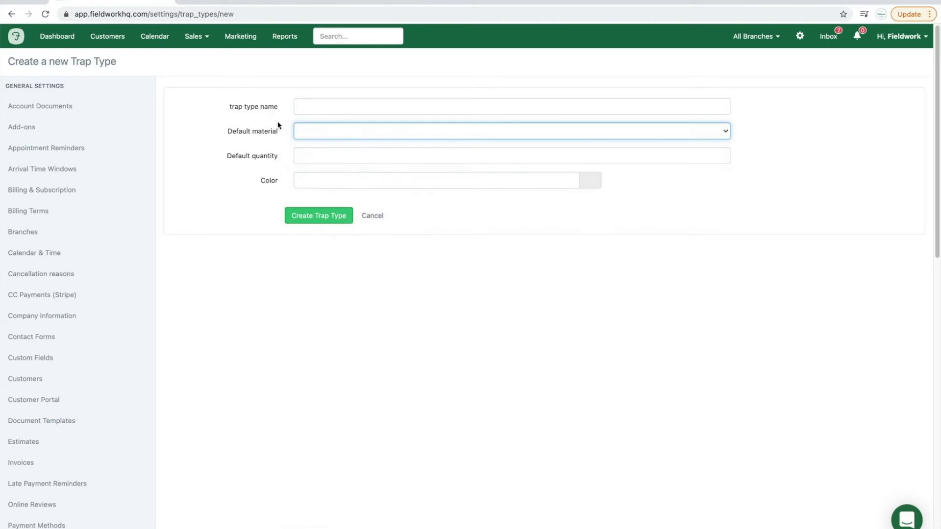
pyautogui.click(313, 157)
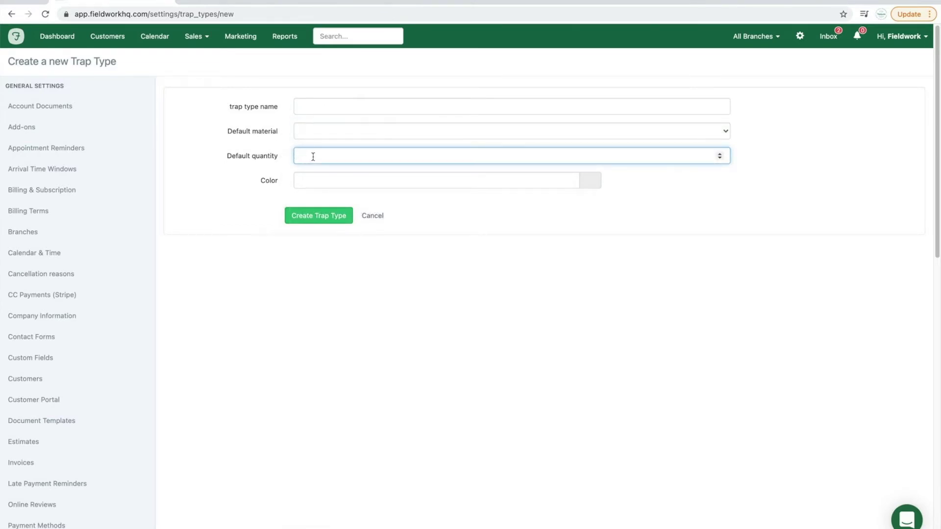
pyautogui.click(590, 183)
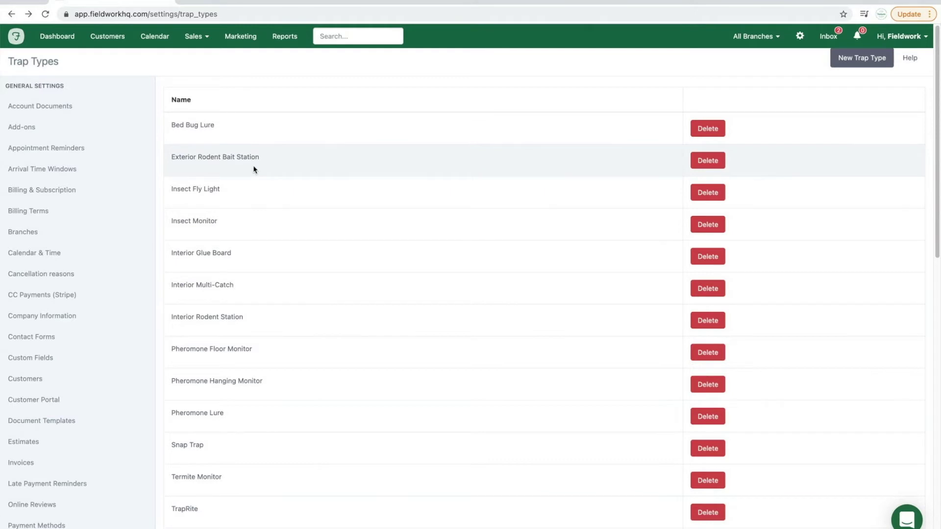
# Set the Exterior Rodent Bait Station trap type's default material to Contrac All Weather Blox and its default quantity to 4
pyautogui.click(213, 158)
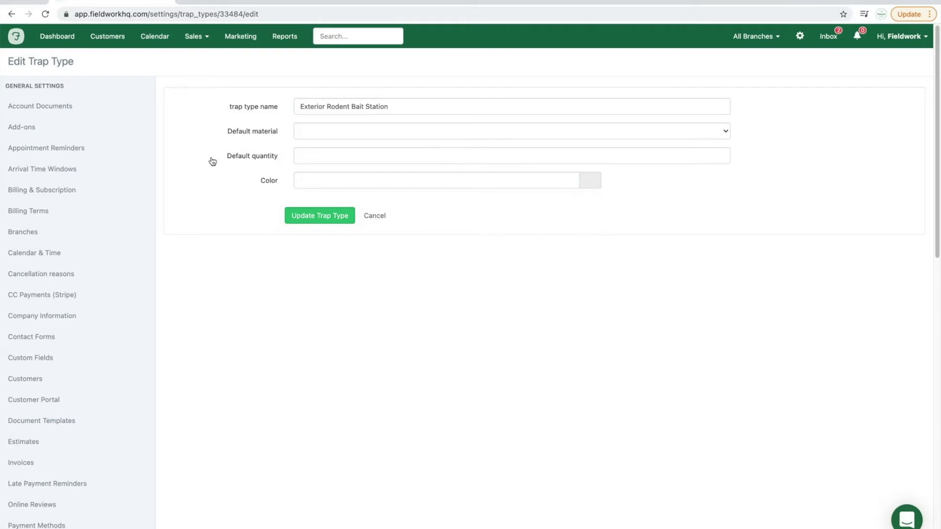
pyautogui.click(319, 131)
pyautogui.click(333, 213)
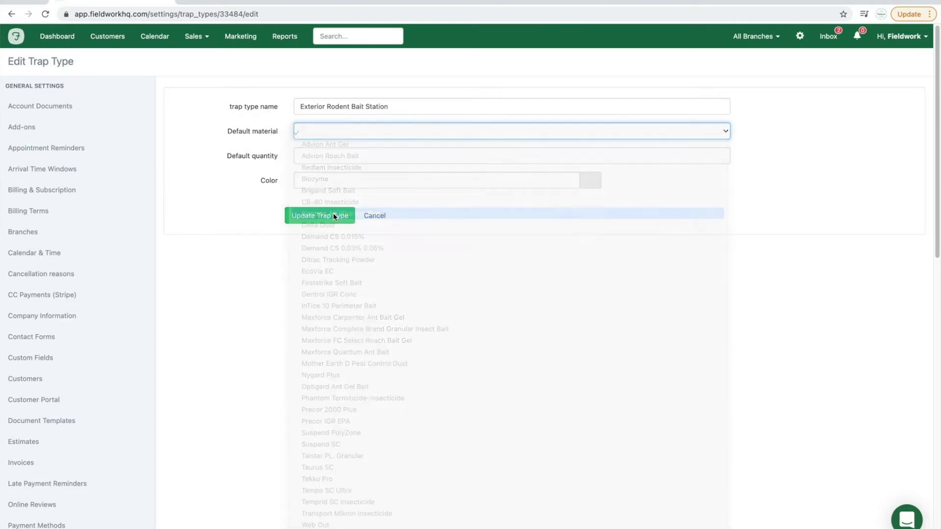
pyautogui.click(332, 154)
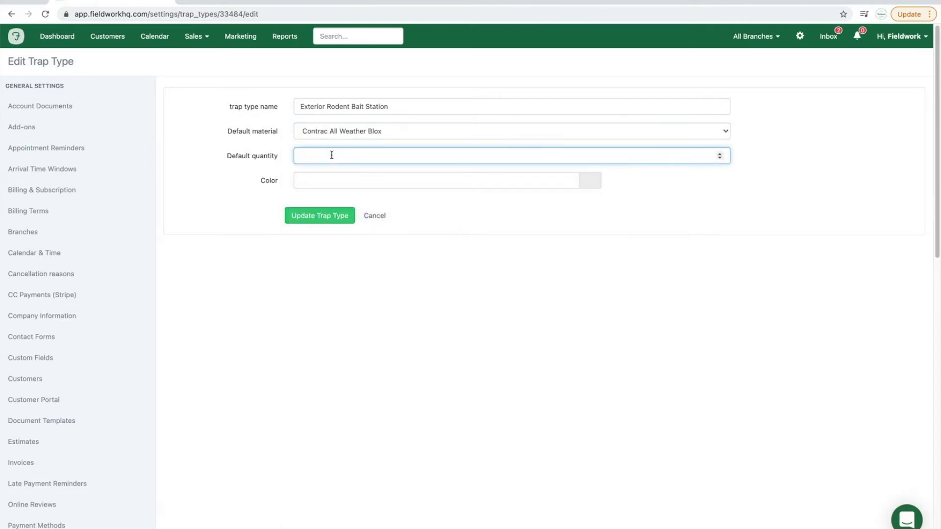
pyautogui.write('4')
# Assign the blue color #1667e0 to the Exterior Rodent Bait Station trap type and save the update
pyautogui.click(592, 186)
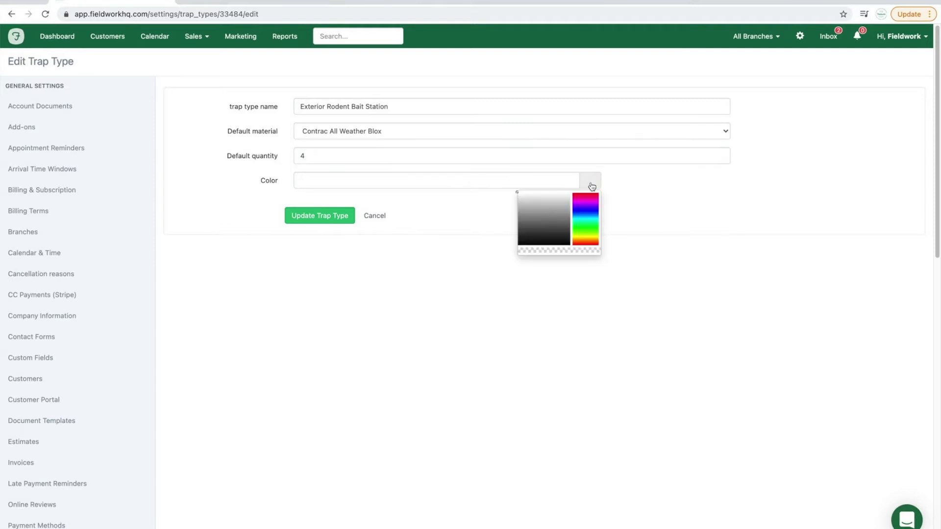
pyautogui.click(587, 214)
pyautogui.click(565, 199)
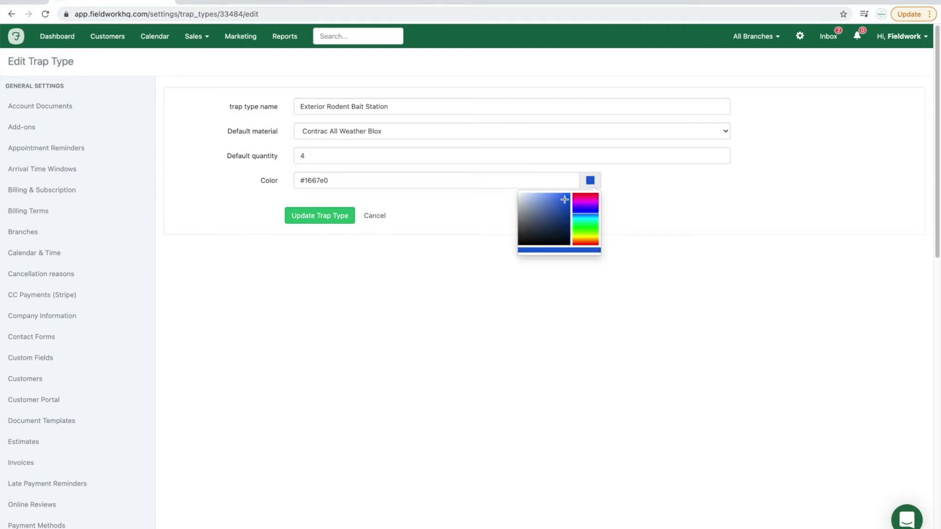
pyautogui.click(649, 202)
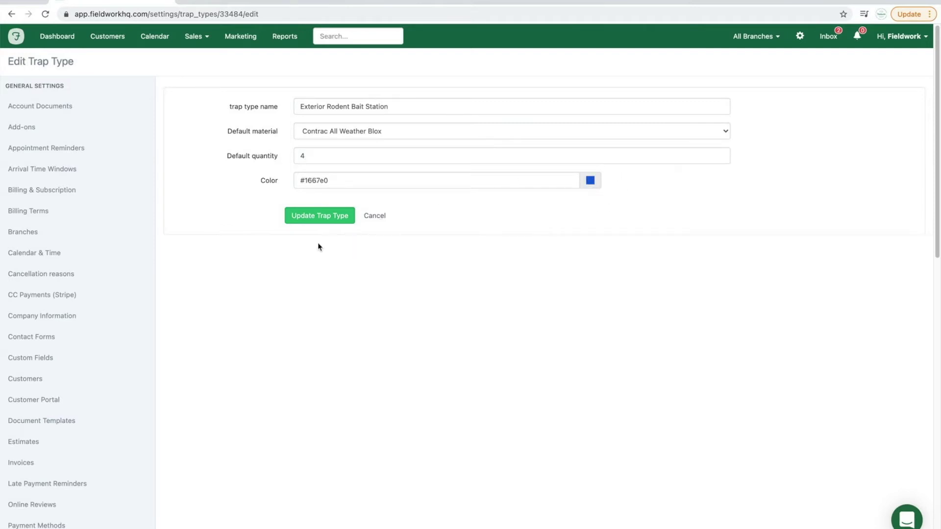
pyautogui.click(318, 217)
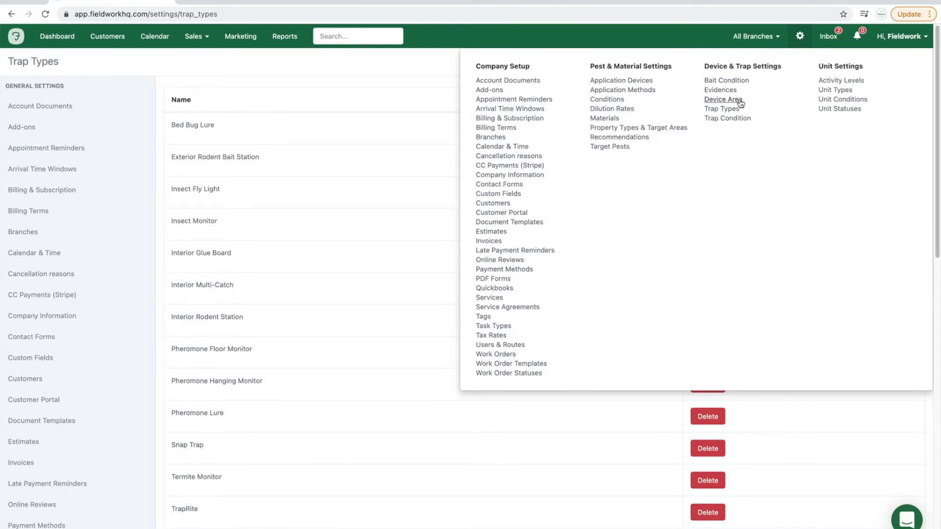
# Try to create a new device area named Outside in the Device Area settings
pyautogui.click(723, 99)
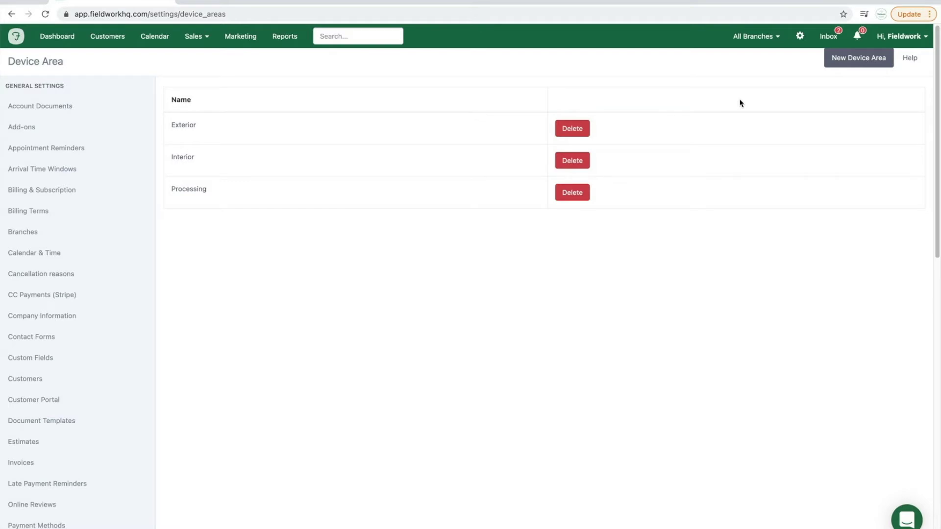
pyautogui.click(865, 64)
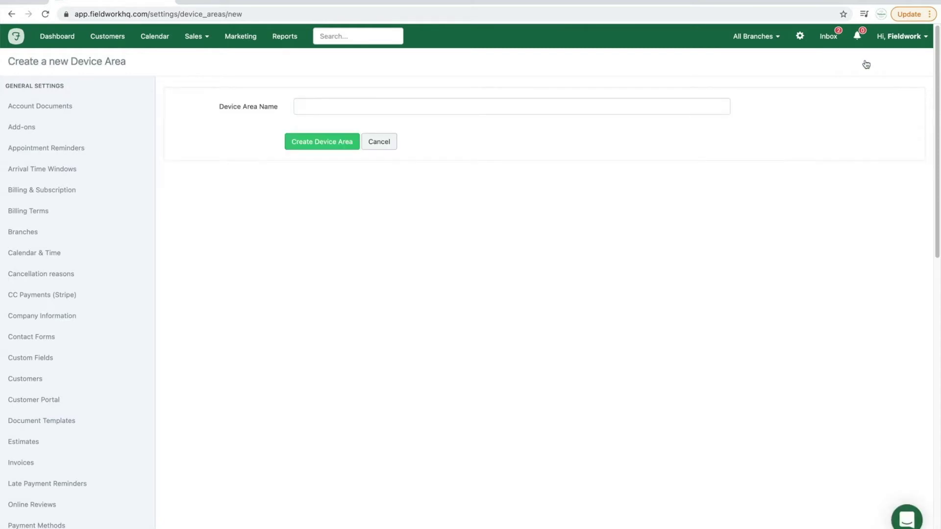
pyautogui.click(431, 109)
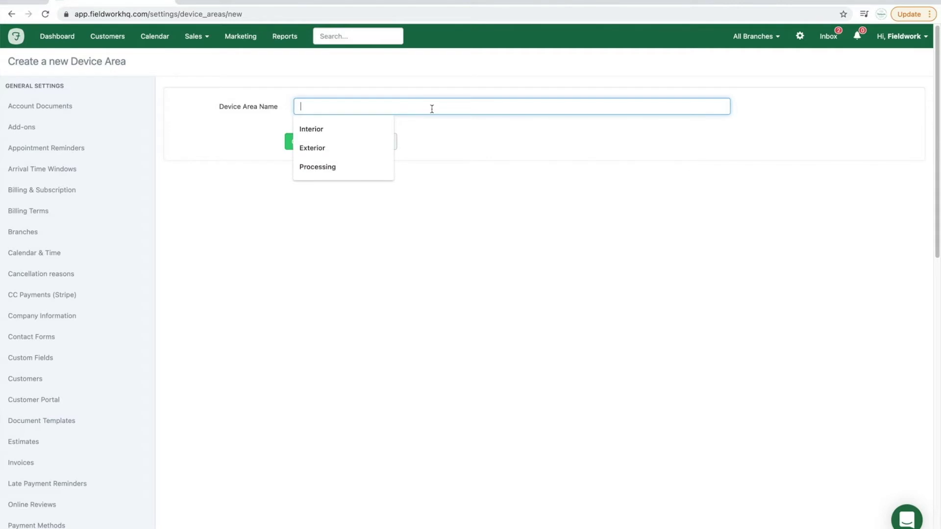
pyautogui.write('Outsid')
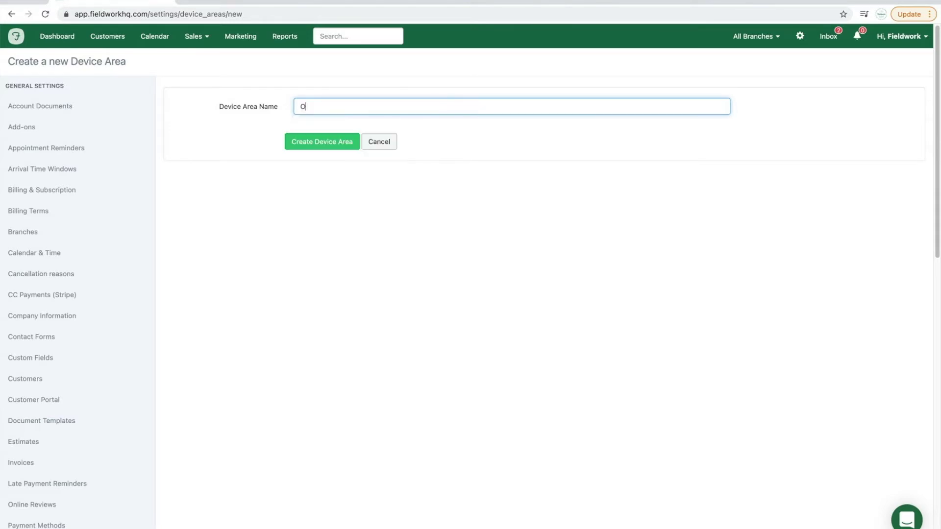
pyautogui.write('e')
pyautogui.click(326, 145)
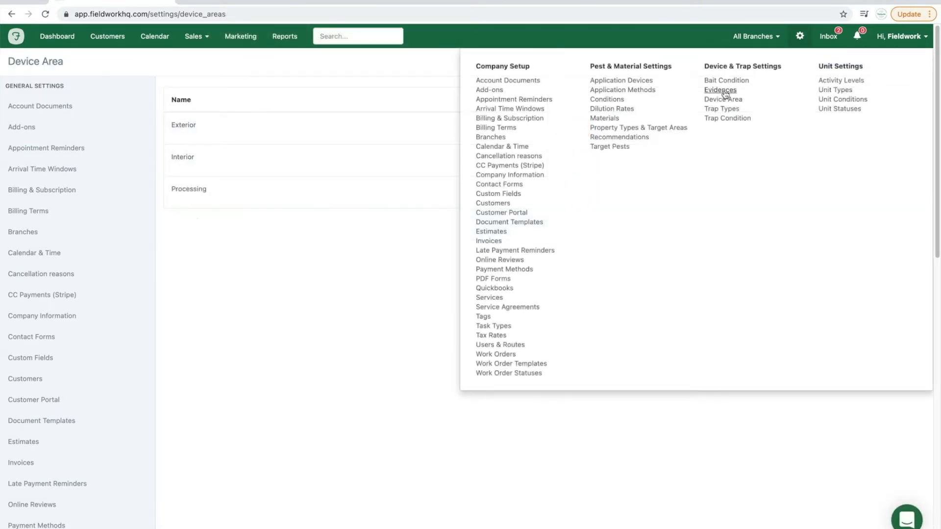
# Examine the list of evidence options in the Evidences settings
pyautogui.click(723, 90)
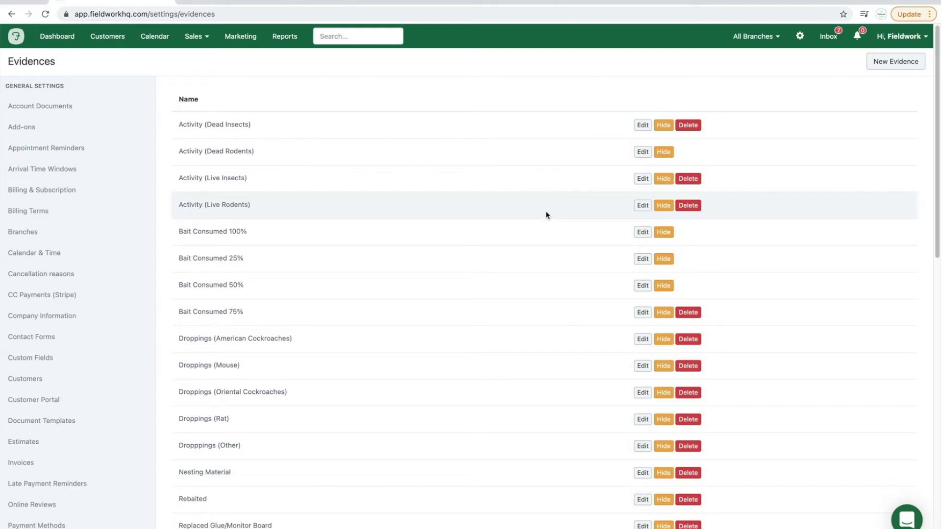
pyautogui.scroll(-1, 546, 214)
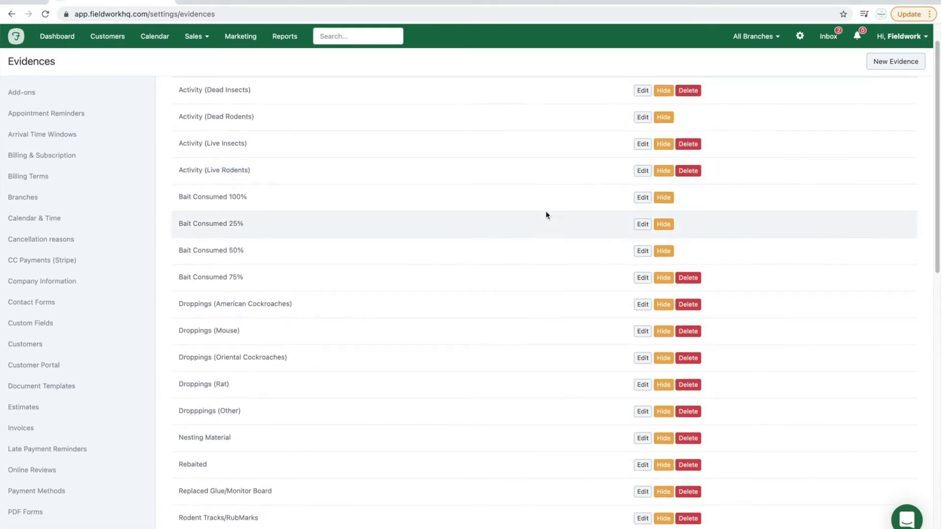
pyautogui.scroll(-1, 546, 214)
pyautogui.scroll(-2, 547, 214)
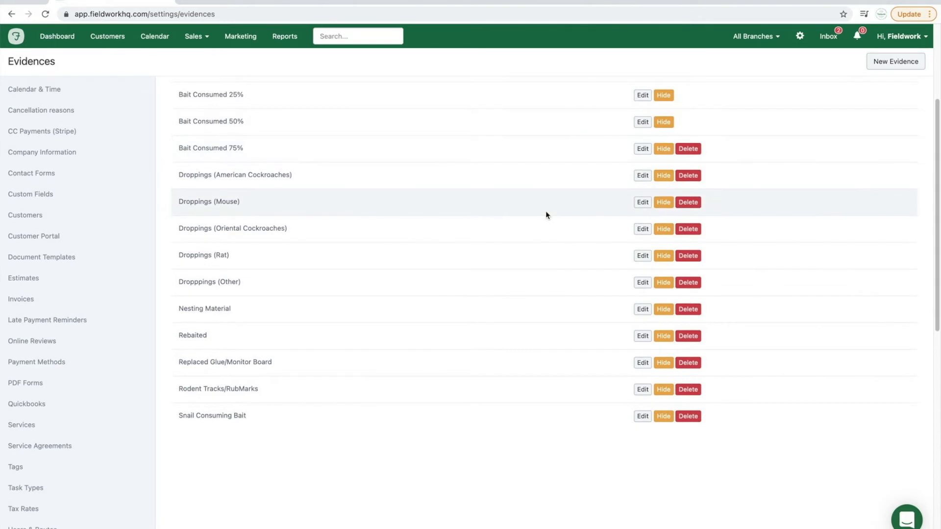
pyautogui.scroll(-2, 546, 214)
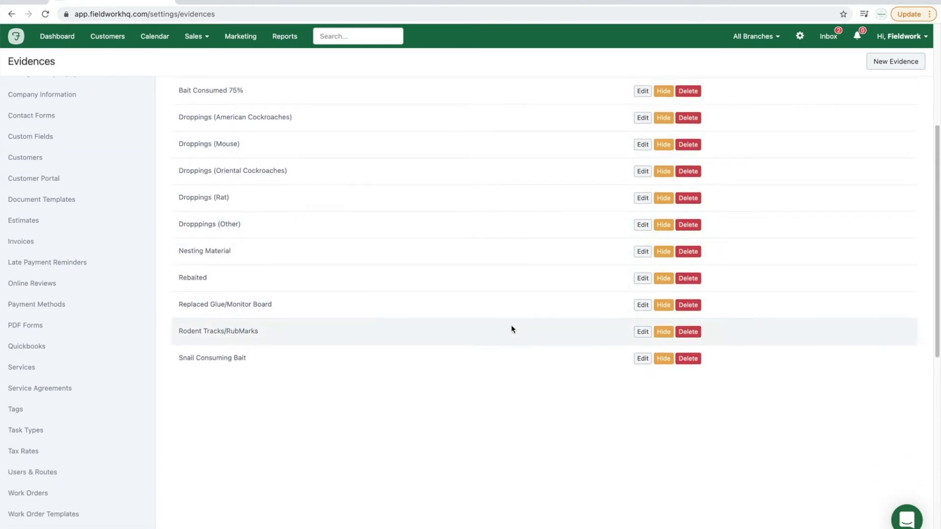
pyautogui.scroll(4, 505, 298)
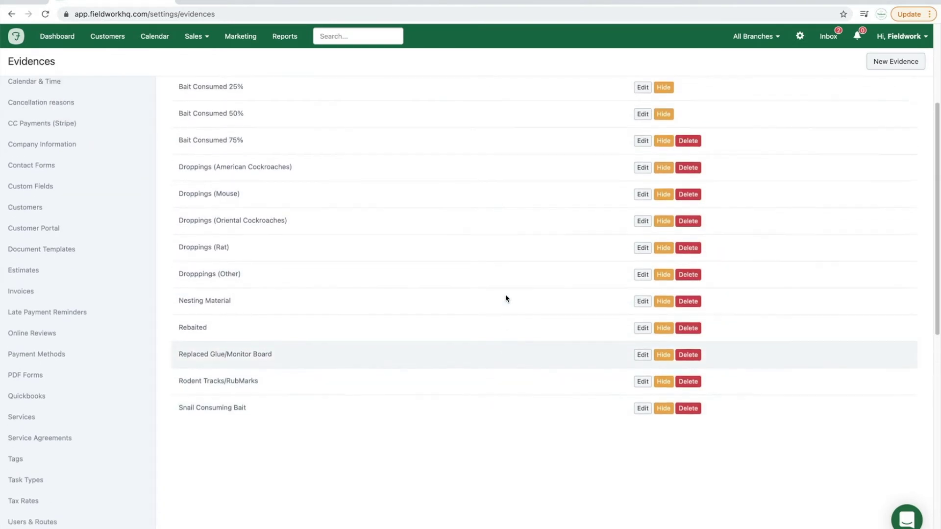
pyautogui.scroll(2, 505, 297)
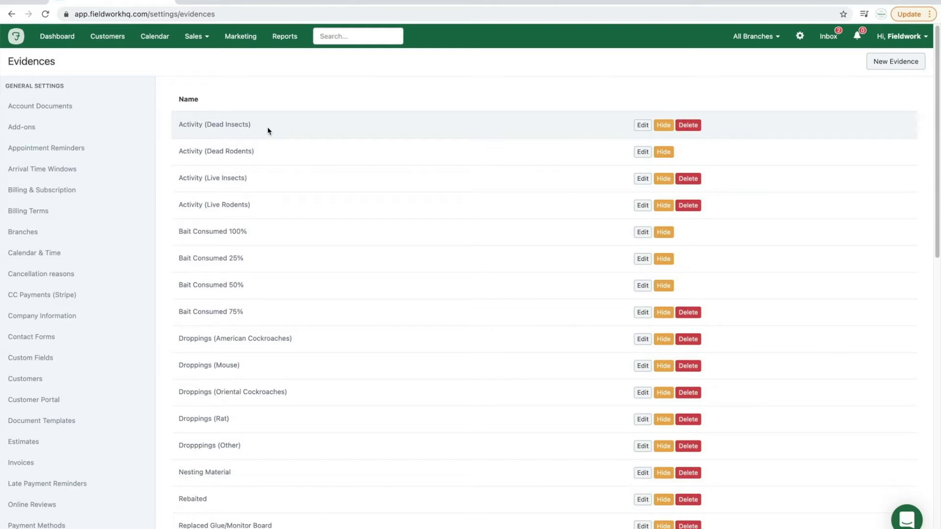
# Try to create a new evidence named No Activity in the Evidences settings
pyautogui.click(882, 64)
pyautogui.click(411, 120)
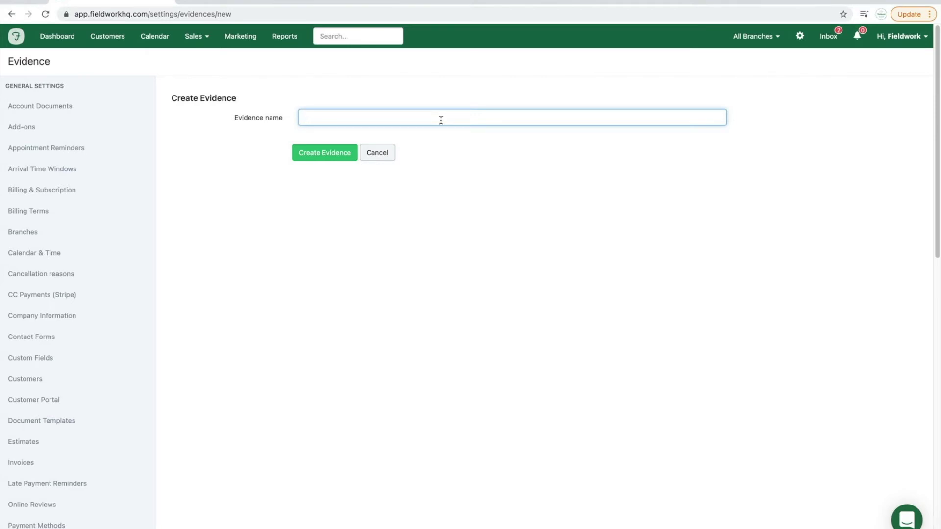
pyautogui.write('No Activity')
pyautogui.click(375, 153)
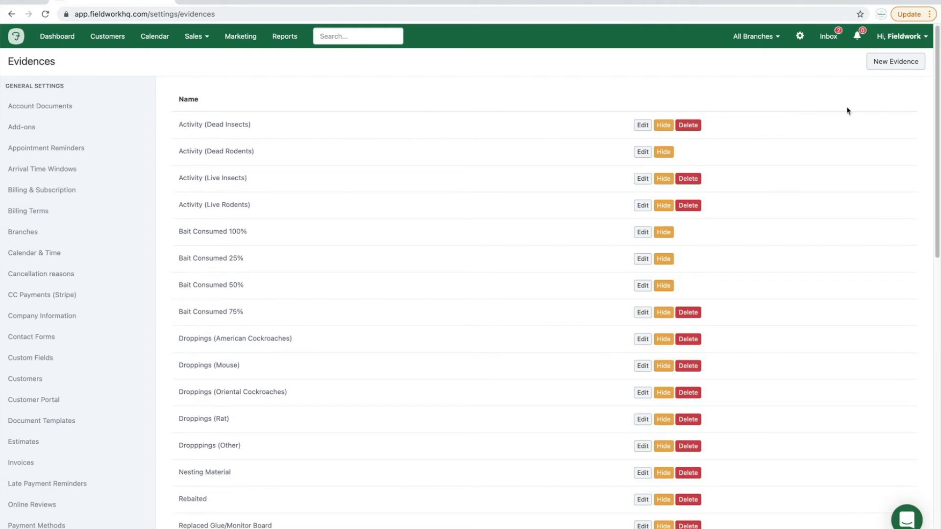
# Examine the Bait Condition settings and the name field for creating a new bait condition
pyautogui.click(800, 37)
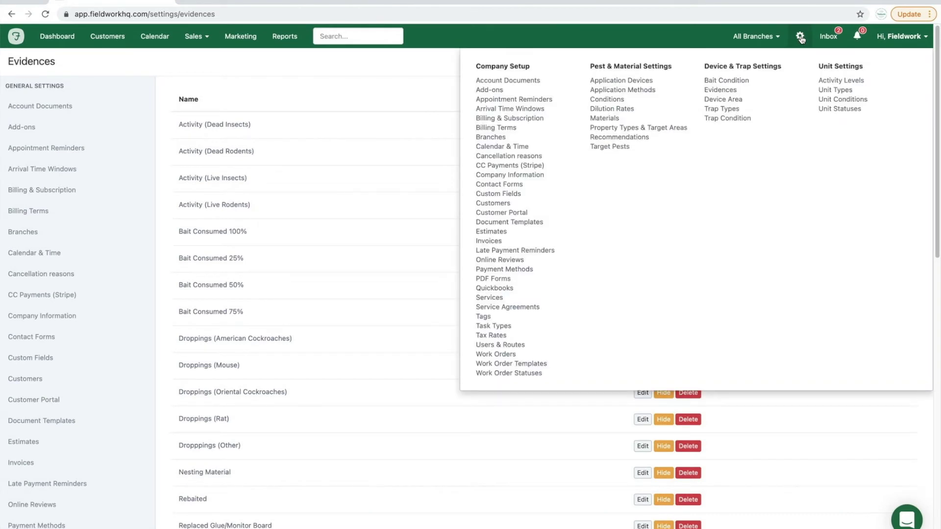
pyautogui.click(730, 81)
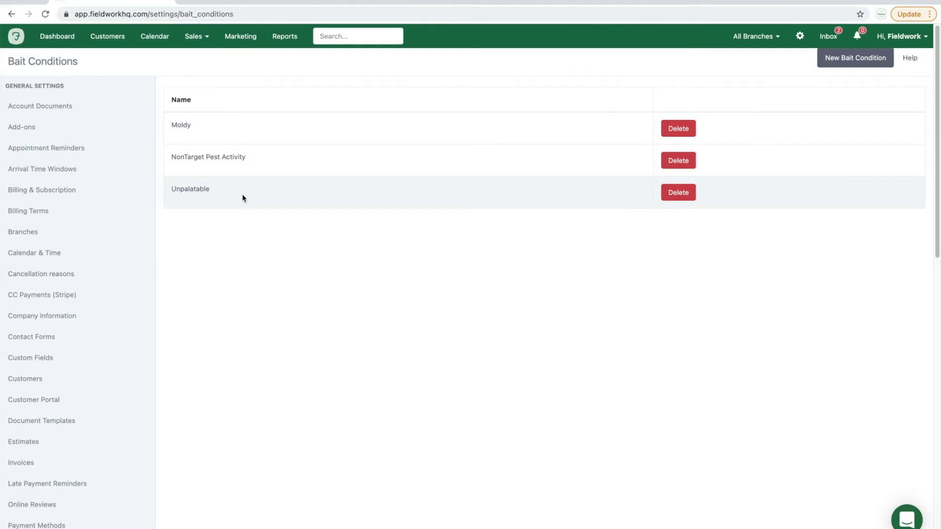
pyautogui.click(864, 59)
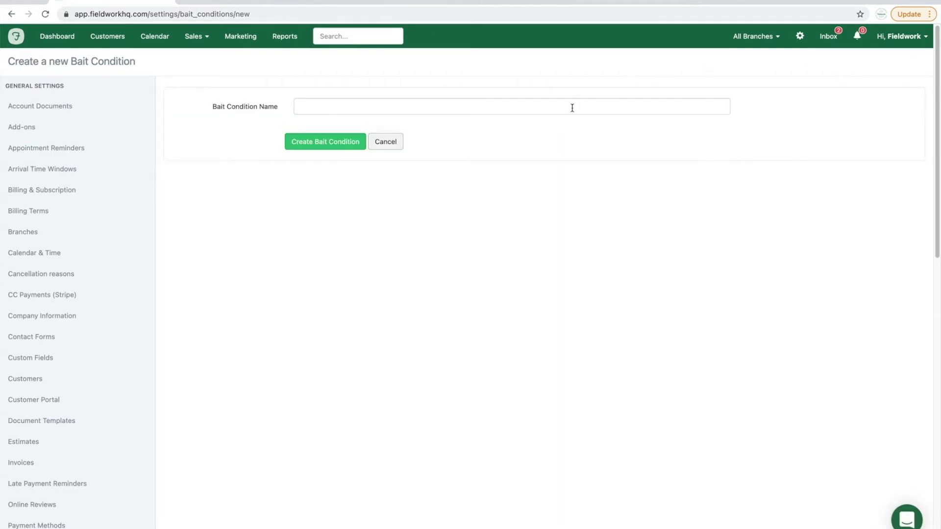
pyautogui.click(575, 109)
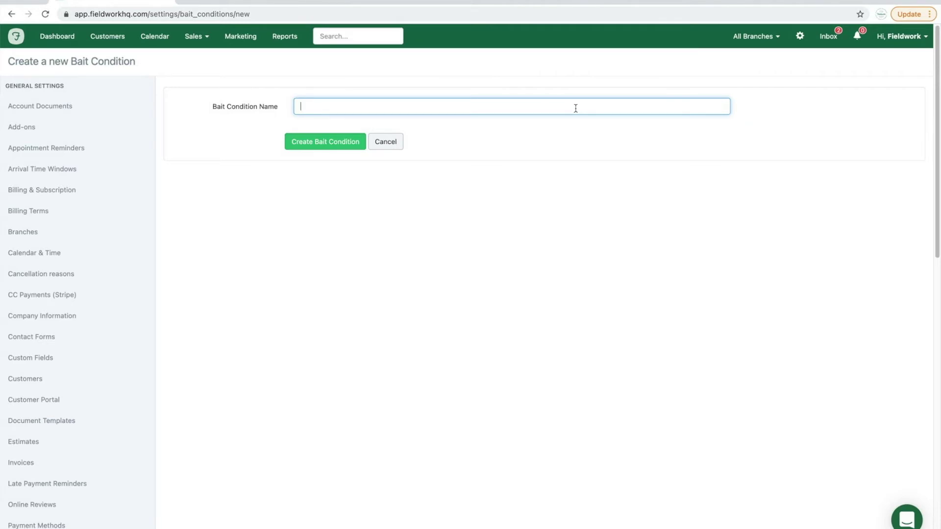
pyautogui.click(387, 143)
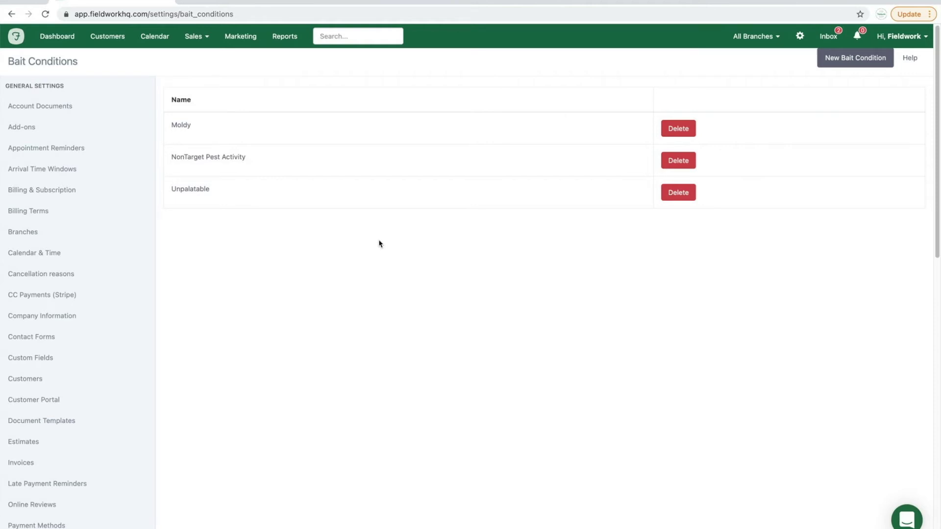
pyautogui.click(800, 36)
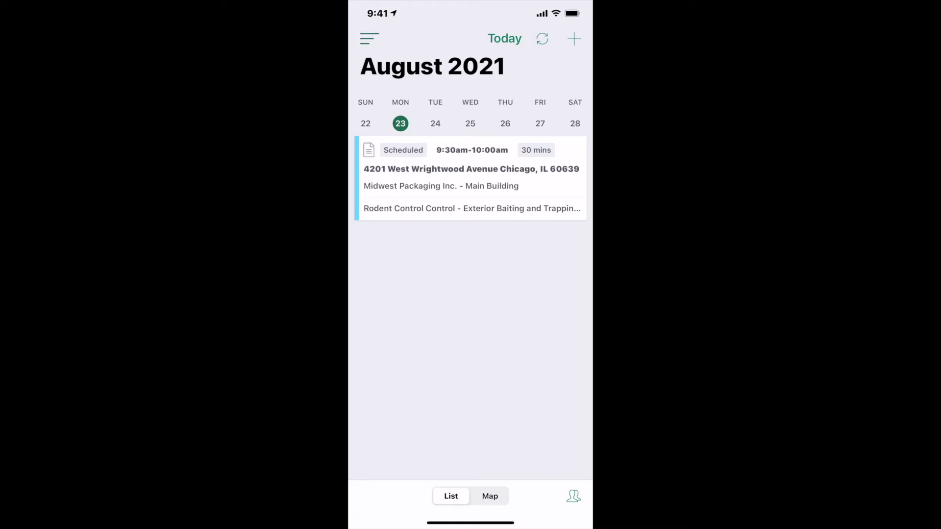
# In the Fieldwork mobile app, open and start the scheduled rodent control work order for Midwest Packaging Inc
pyautogui.click(471, 179)
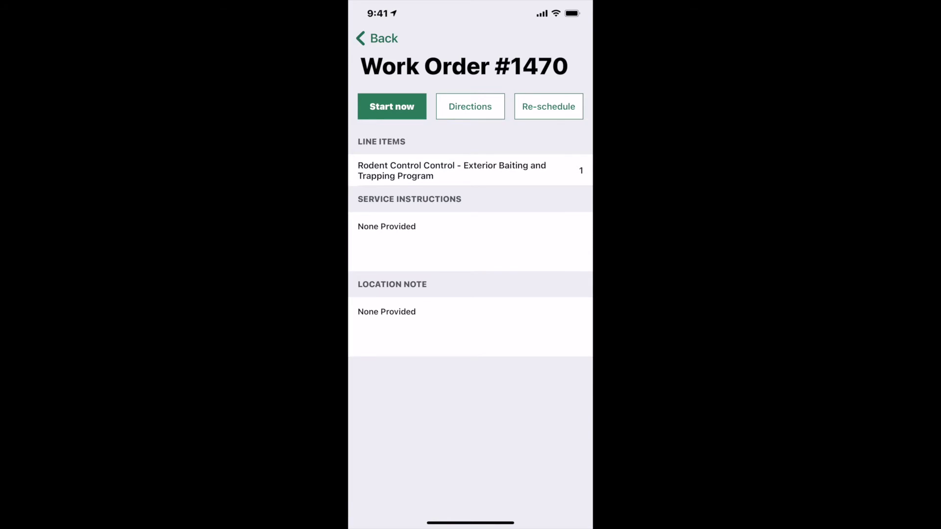
pyautogui.click(392, 107)
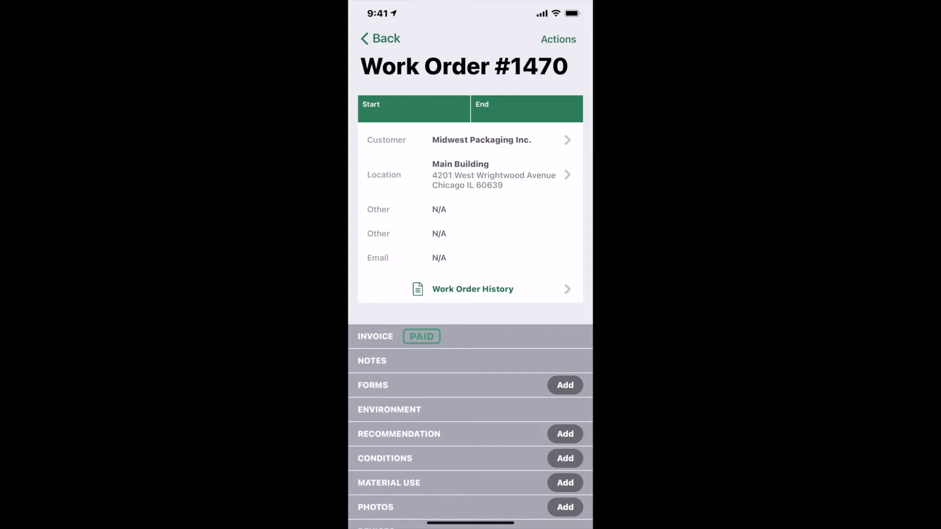
pyautogui.click(413, 109)
# Expand the work order's devices and review both the unchecked and checked device lists
pyautogui.scroll(-3, 471, 294)
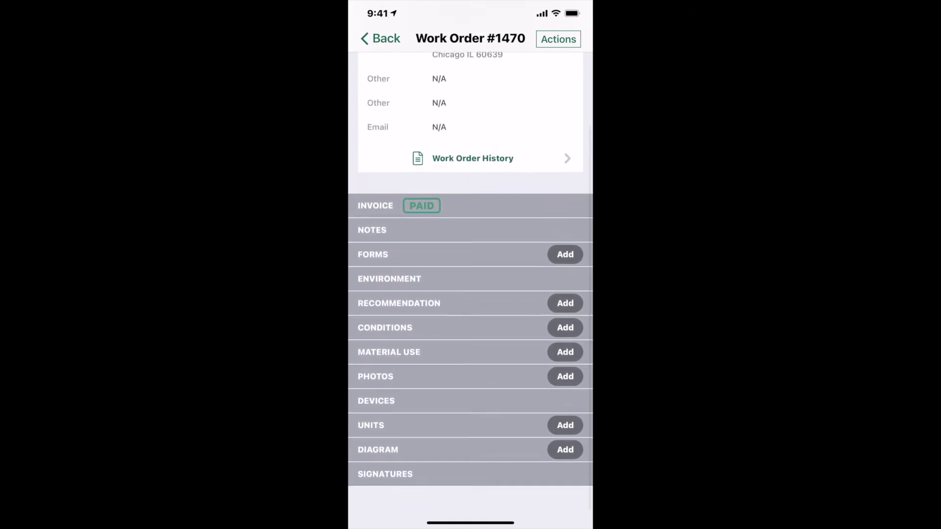
pyautogui.click(377, 401)
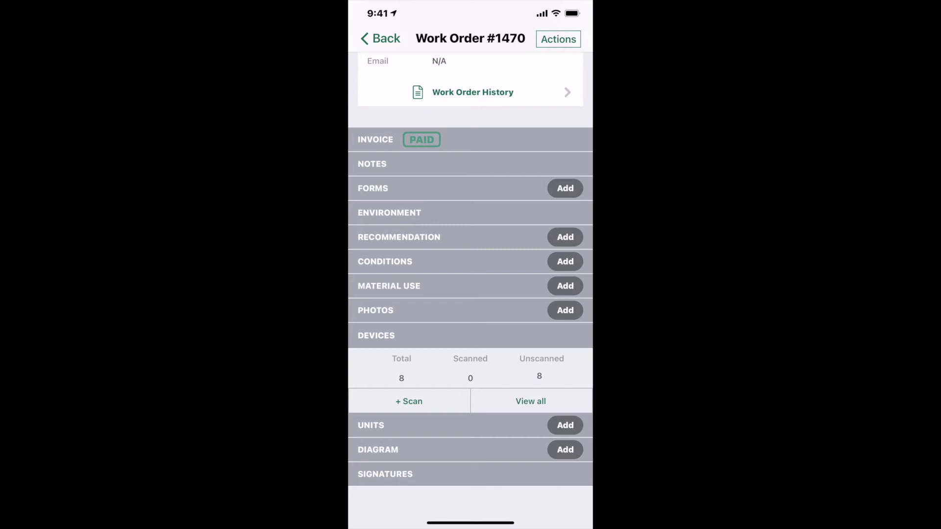
pyautogui.click(530, 402)
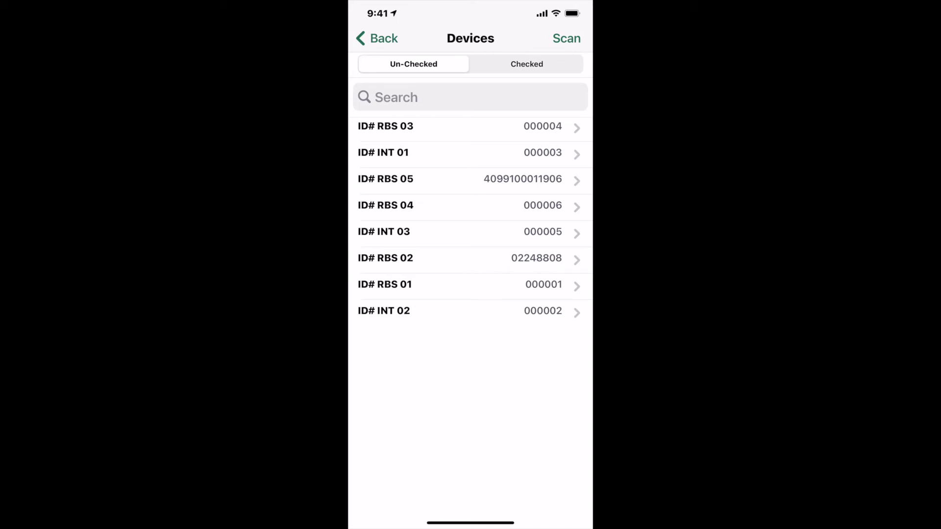
pyautogui.click(526, 64)
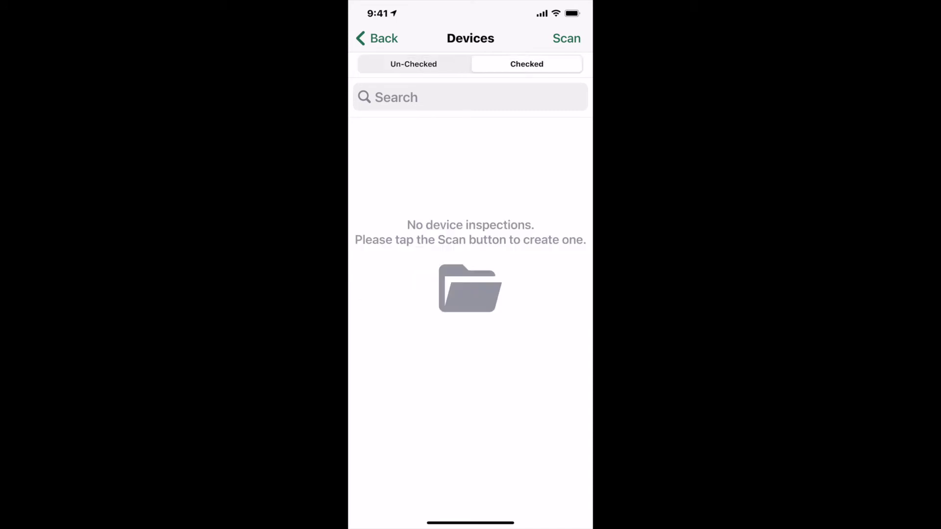
pyautogui.click(413, 64)
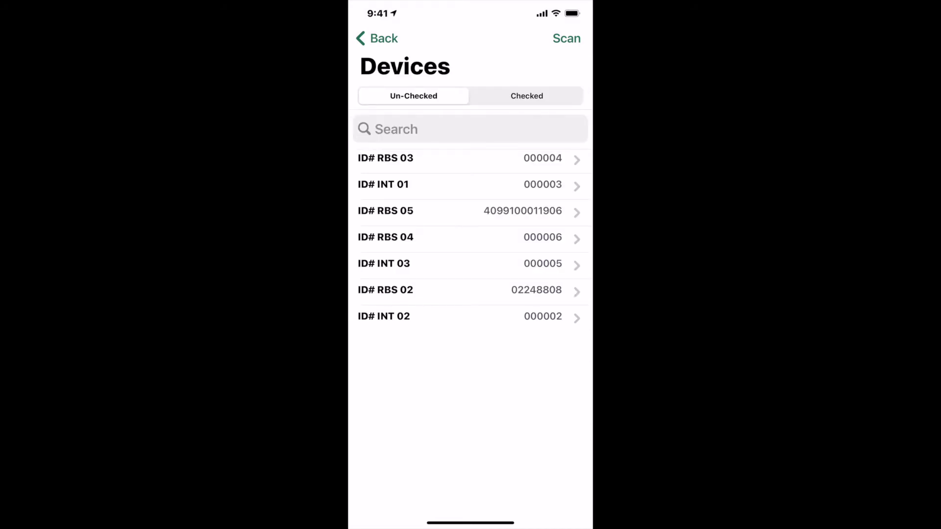
# Scan device INT 02 to start its inspection and set the trap condition to Good
pyautogui.click(566, 38)
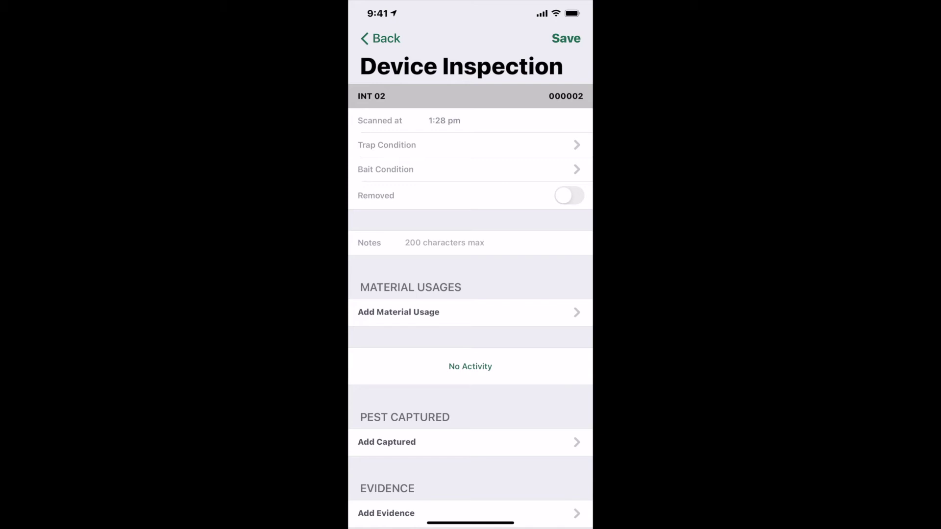
pyautogui.click(386, 145)
pyautogui.click(373, 103)
pyautogui.scroll(-2, 470, 264)
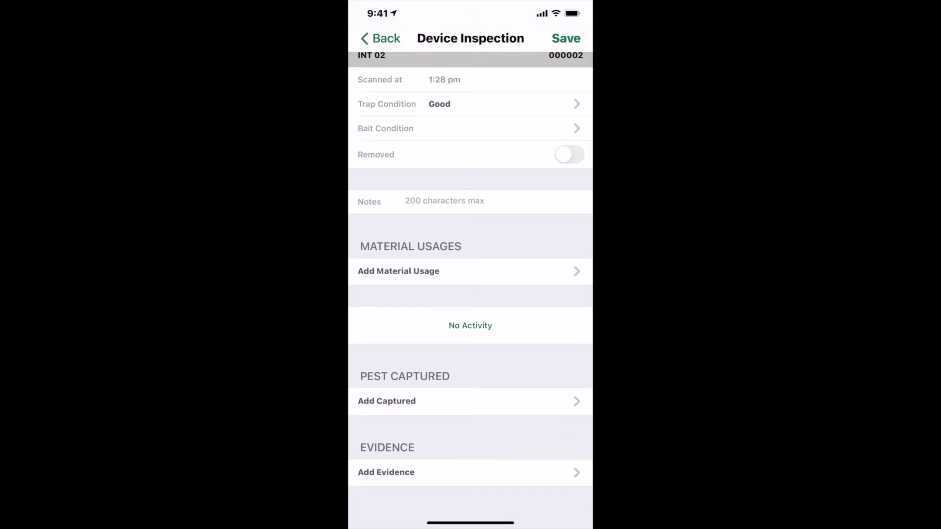
# Try marking device INT 02 as removed, and open its notes field for entry
pyautogui.click(569, 155)
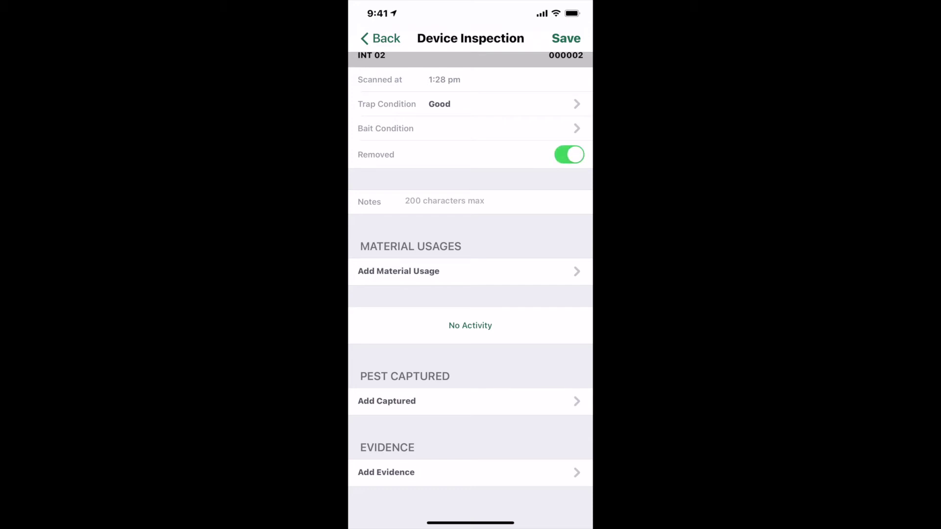
pyautogui.click(568, 154)
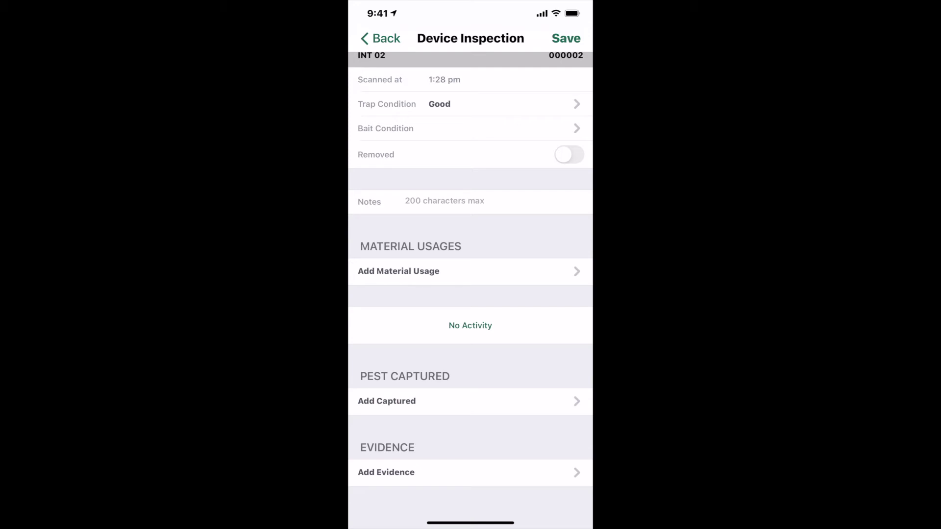
pyautogui.click(444, 201)
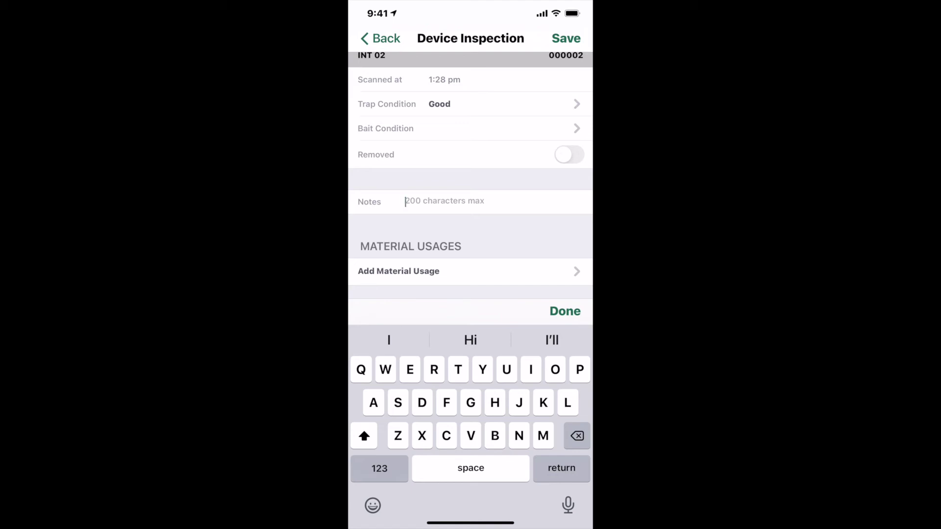
pyautogui.click(565, 311)
pyautogui.scroll(-3, 470, 274)
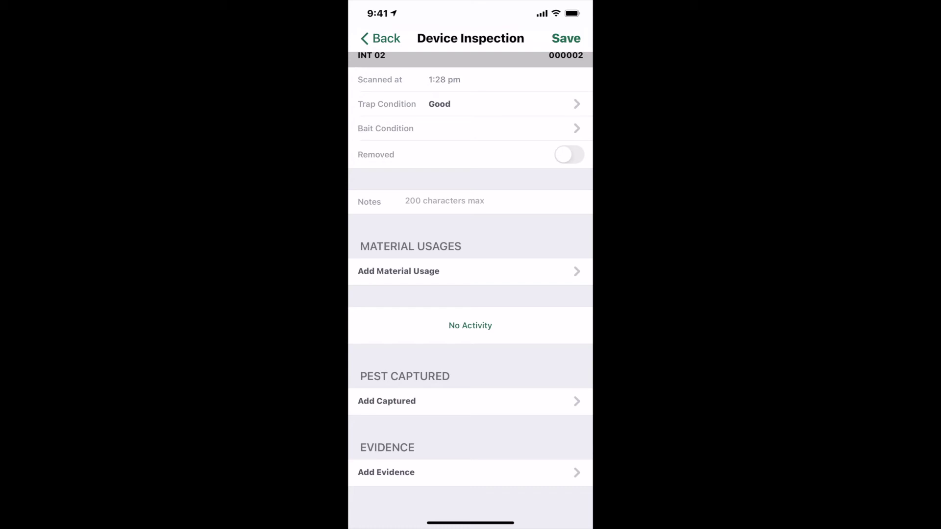
# Try recording No Activity for the INT 02 device inspection
pyautogui.click(470, 325)
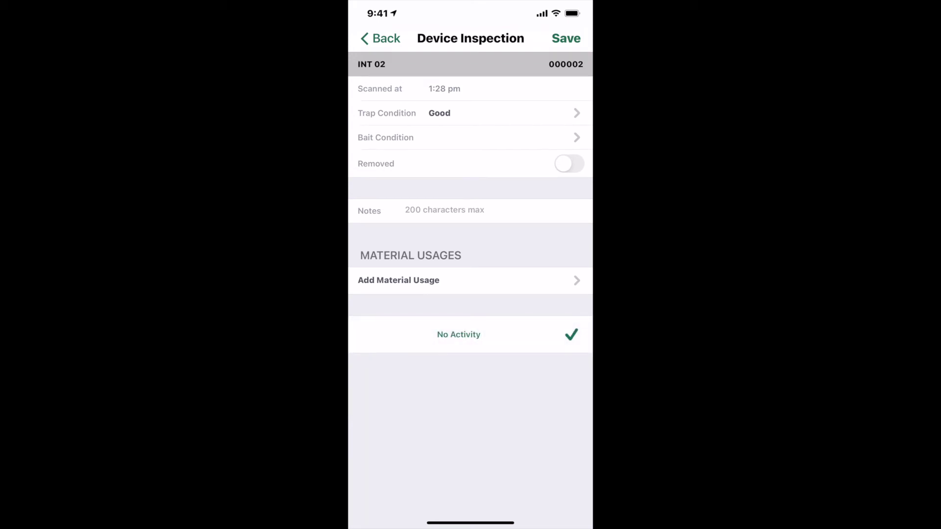
pyautogui.click(459, 335)
pyautogui.scroll(-3, 470, 294)
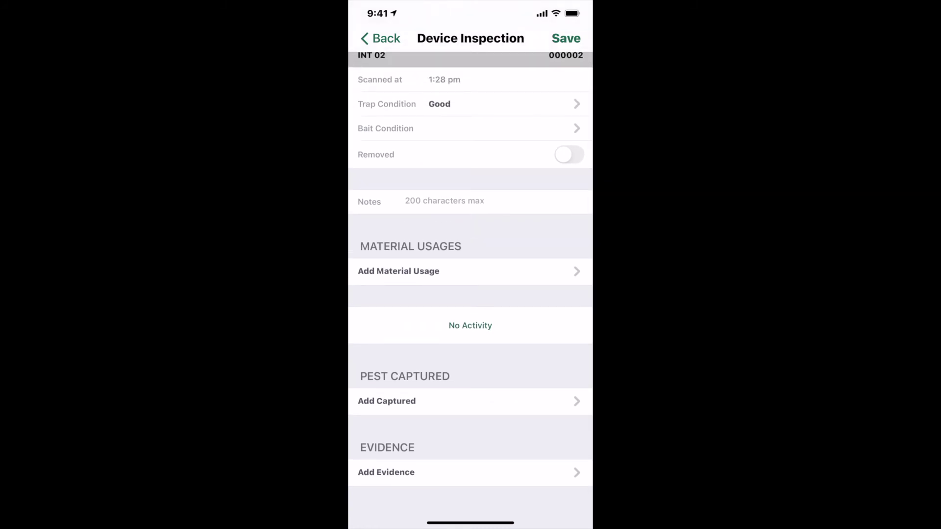
# Add Mice as a captured pest in the INT 02 inspection with a quantity of 2
pyautogui.click(470, 402)
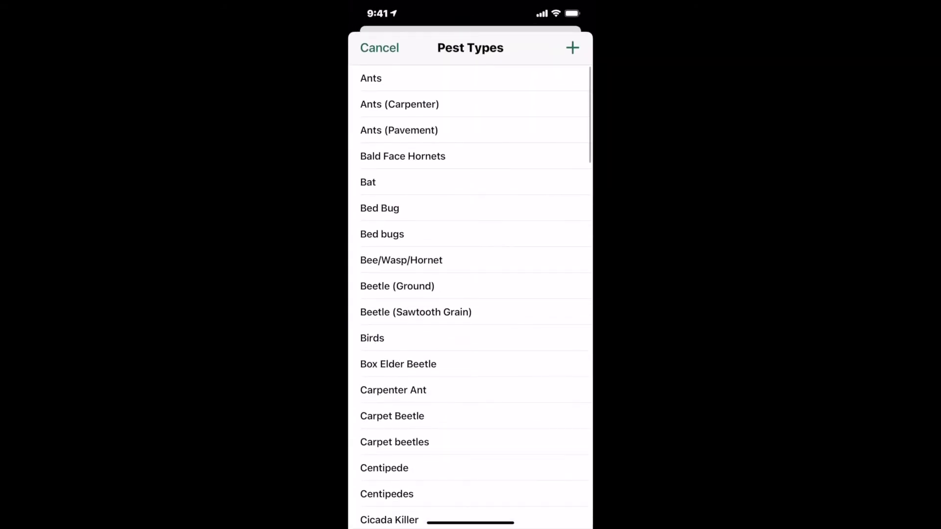
pyautogui.scroll(1, 470, 294)
pyautogui.click(470, 79)
pyautogui.write('Mi')
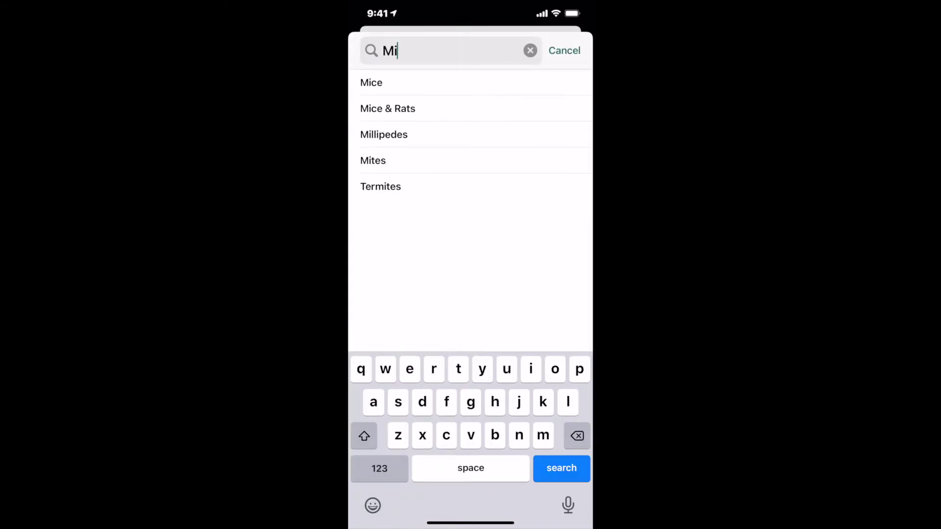
pyautogui.click(372, 82)
pyautogui.click(471, 415)
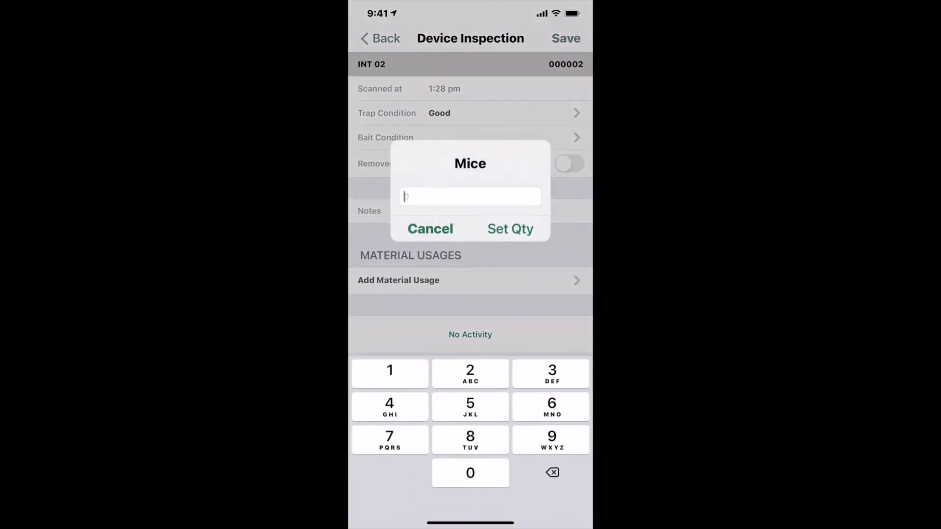
pyautogui.write('2')
pyautogui.click(510, 227)
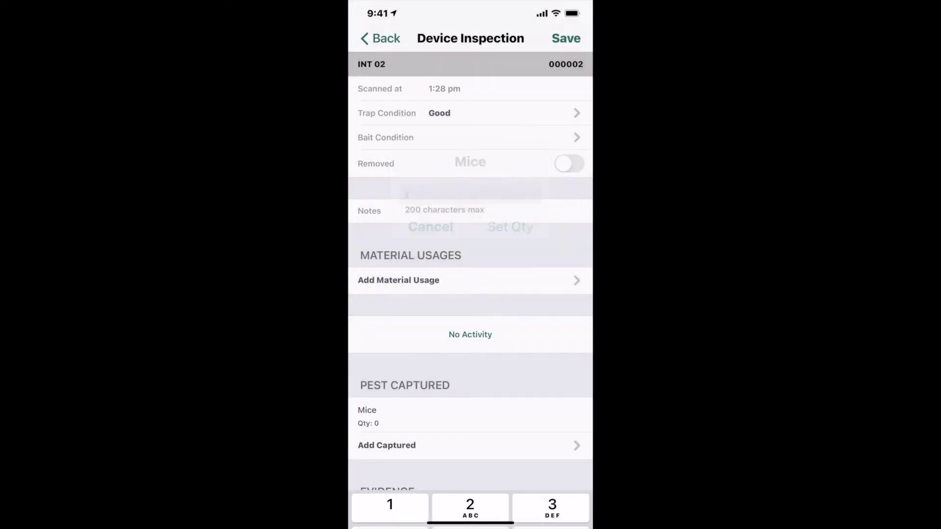
# Add Droppings (Mouse) as pest evidence in the INT 02 inspection and save the inspection
pyautogui.scroll(-2, 470, 289)
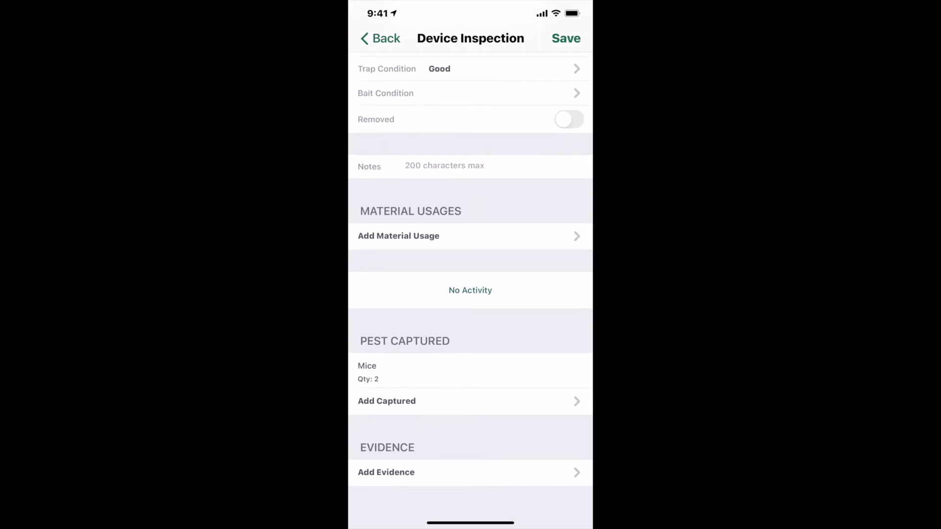
pyautogui.click(386, 472)
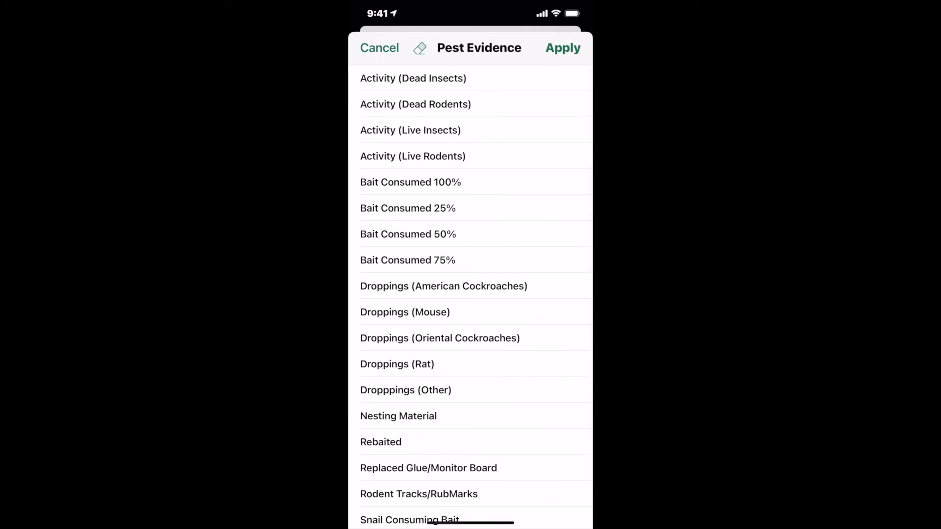
pyautogui.scroll(2, 470, 297)
pyautogui.click(405, 349)
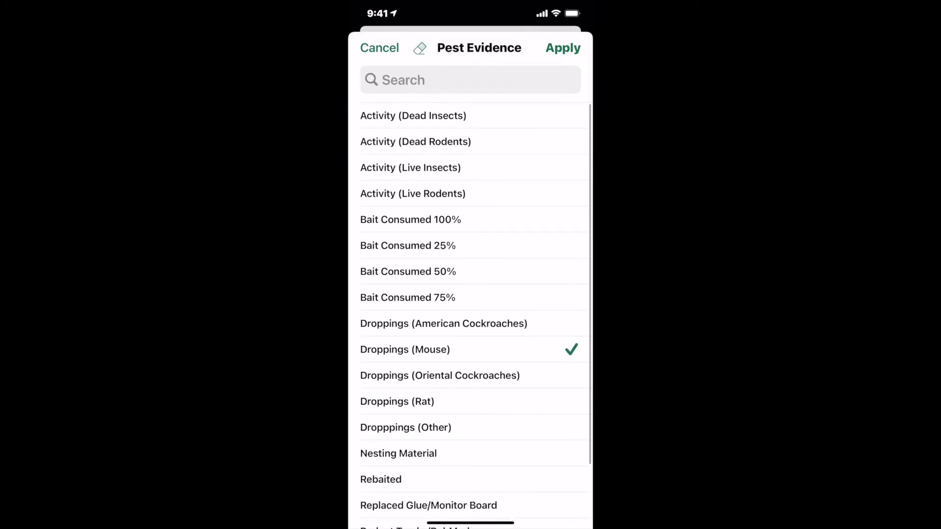
pyautogui.click(563, 48)
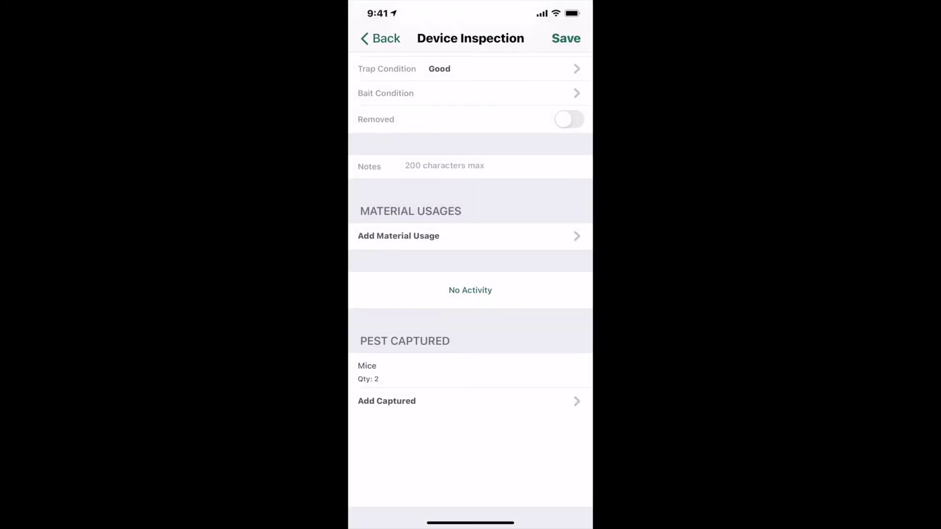
pyautogui.scroll(3, 471, 279)
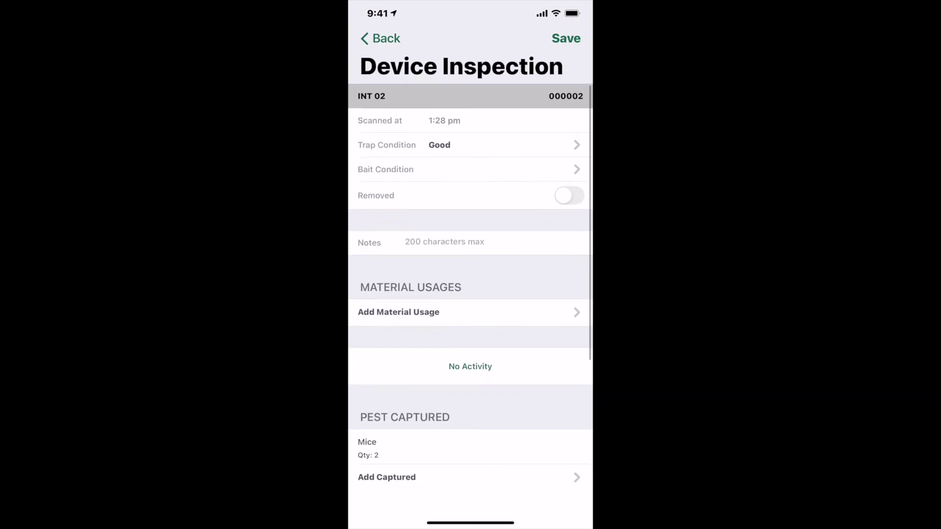
pyautogui.click(566, 38)
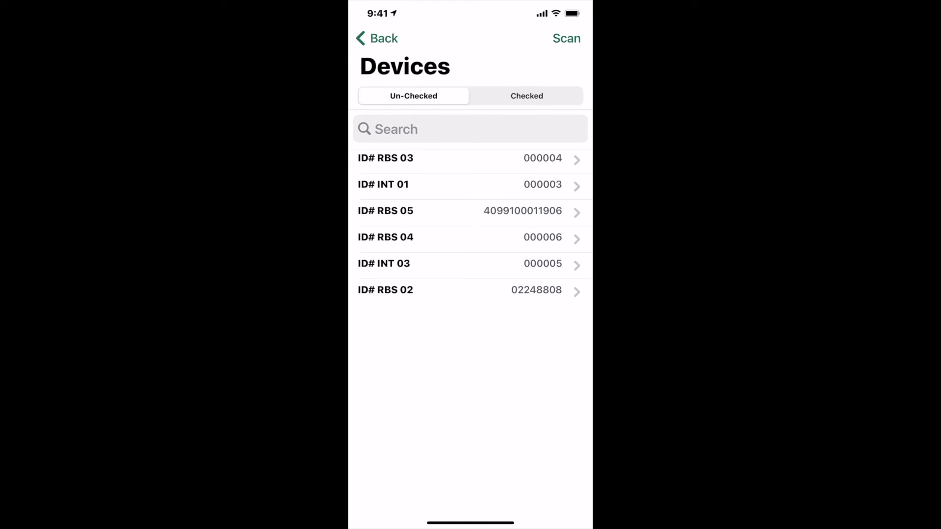
# Open the scan details of unchecked device RBS 03 and rescan its barcode
pyautogui.click(441, 160)
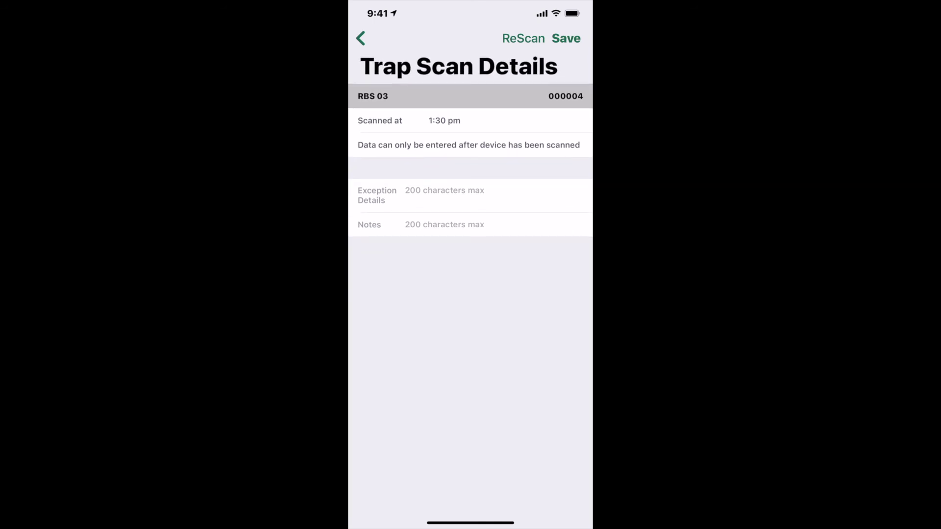
pyautogui.click(523, 38)
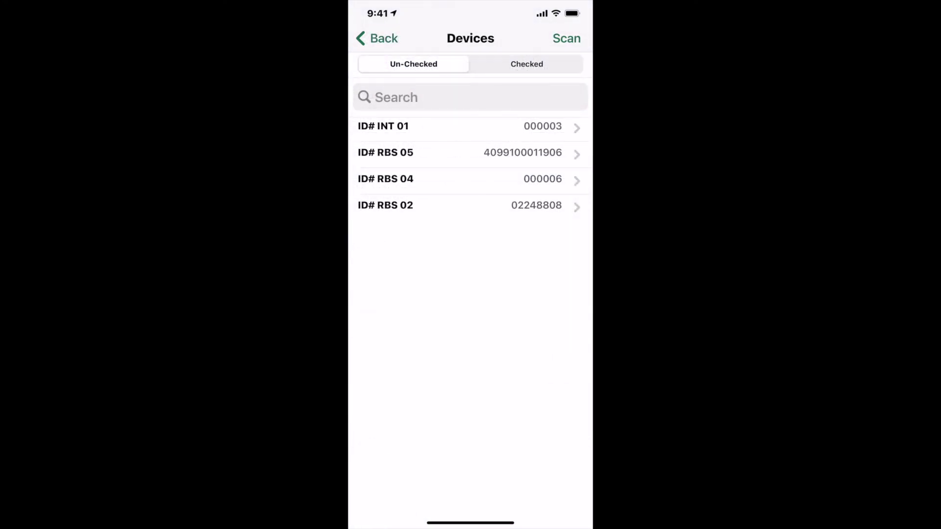
# Scan barcode 000014 to add a device with trap number RBS 11 and trap type Exterior Rodent Bait Station
pyautogui.click(566, 38)
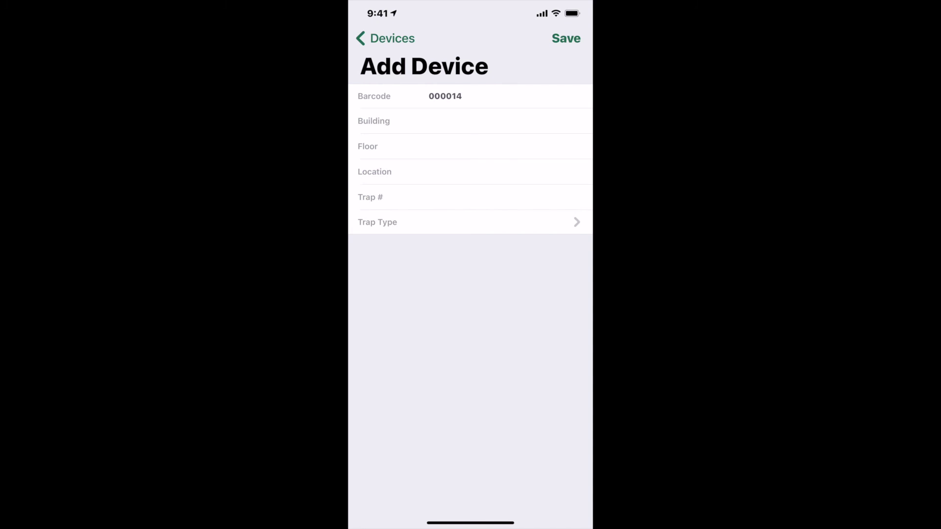
pyautogui.click(429, 197)
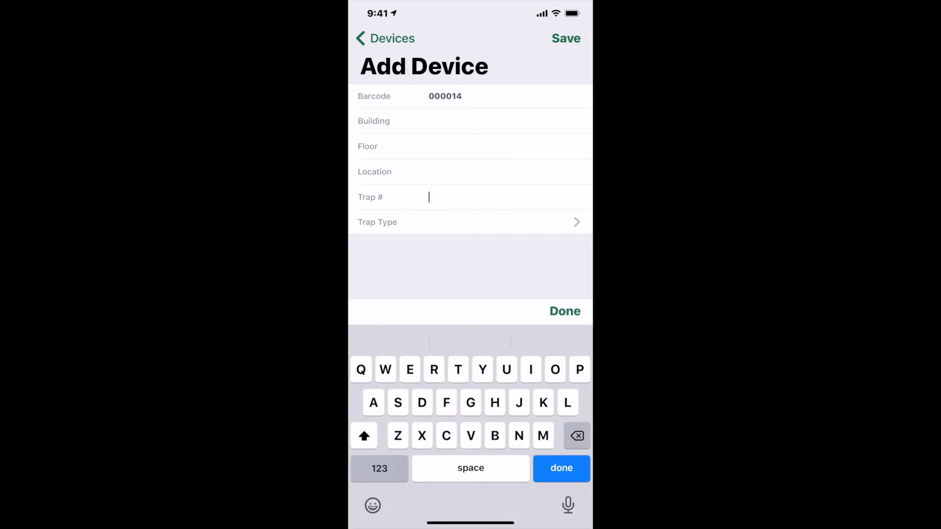
pyautogui.write('RBS')
pyautogui.click(379, 468)
pyautogui.write('11')
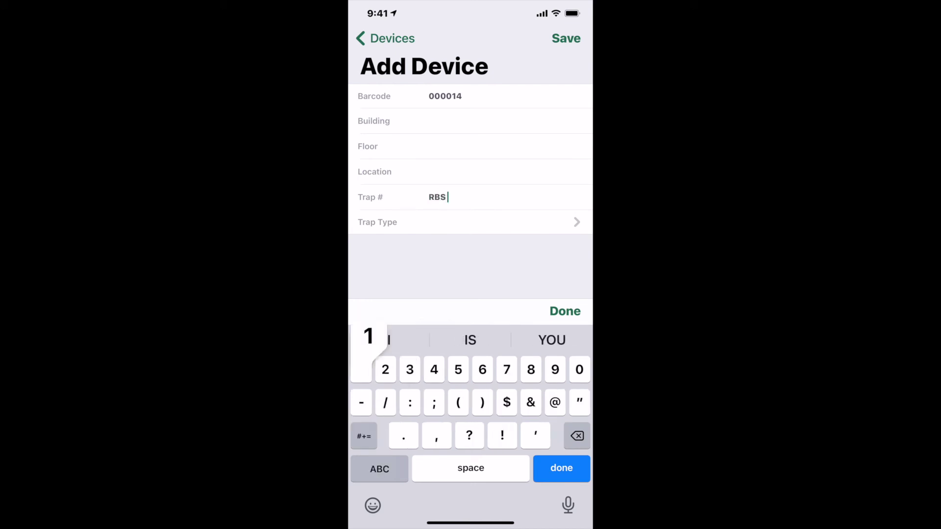
pyautogui.click(471, 222)
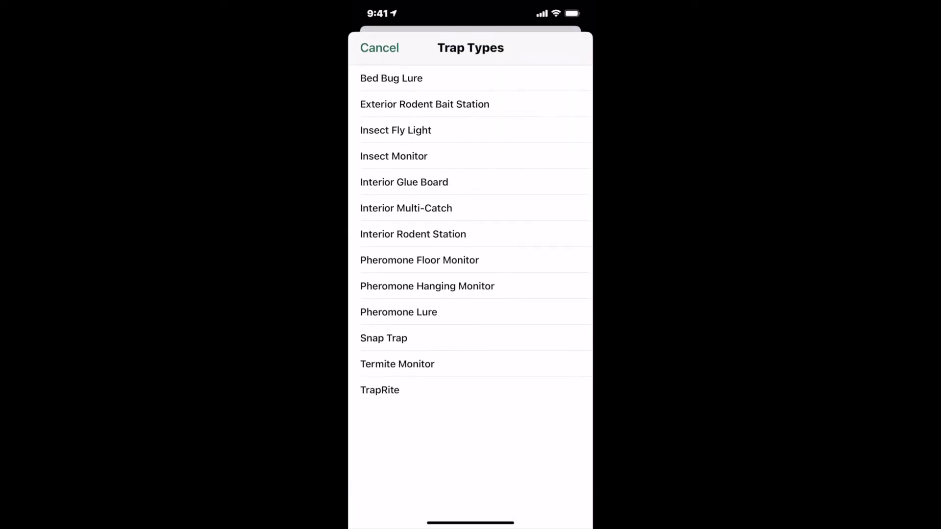
pyautogui.click(424, 104)
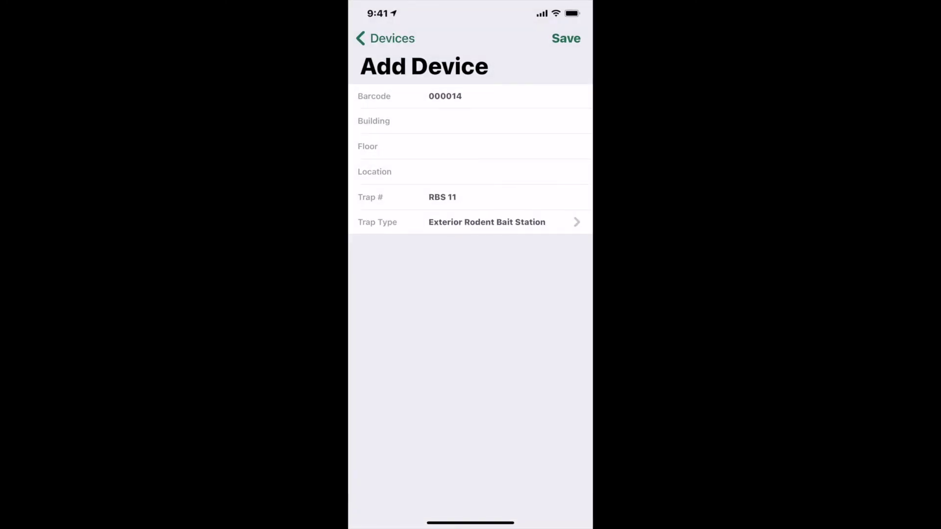
# Set the new device's building to Main, floor to Ground and location to Ext, and save the device
pyautogui.click(461, 121)
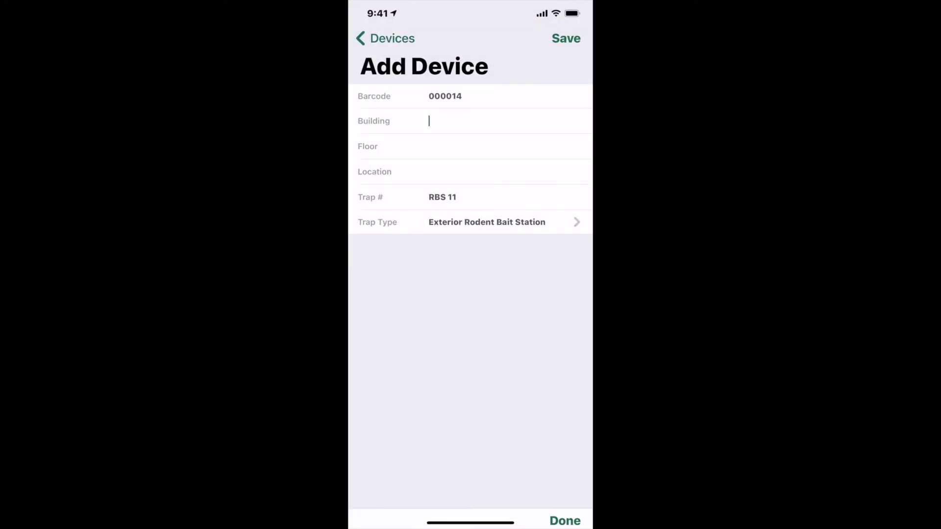
pyautogui.write('Main')
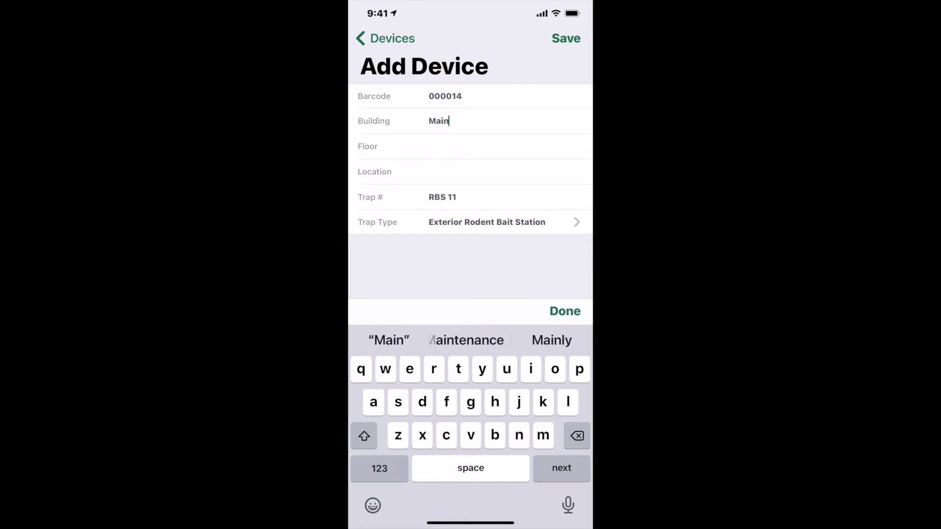
pyautogui.press('Return')
pyautogui.write('G')
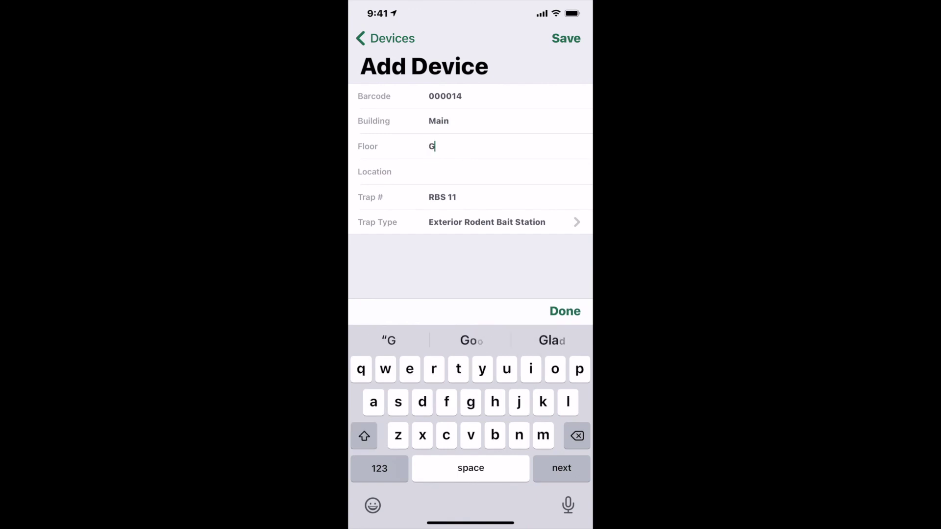
pyautogui.write('round')
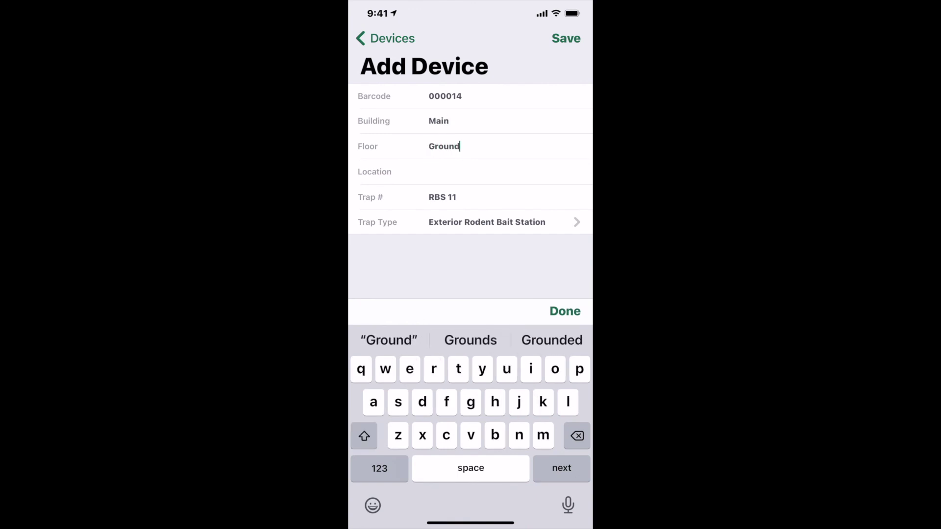
pyautogui.press('Return')
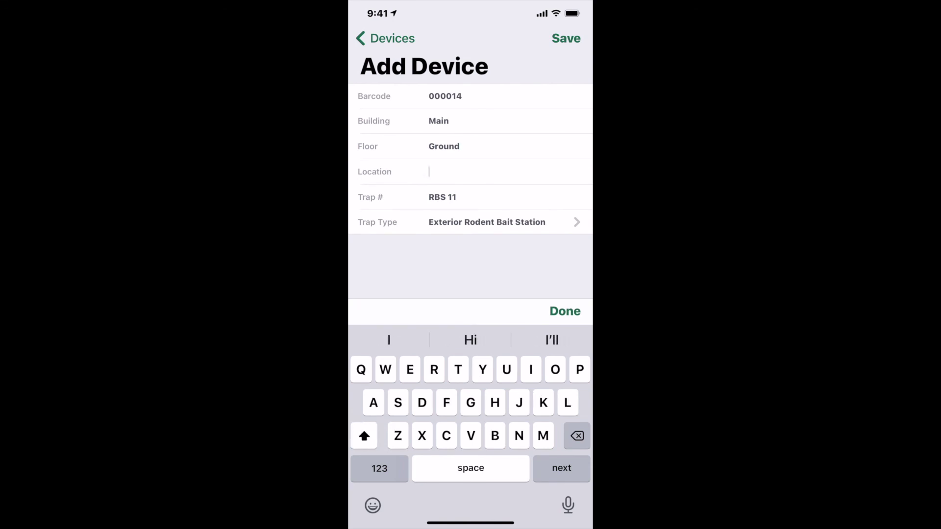
pyautogui.write('Ext')
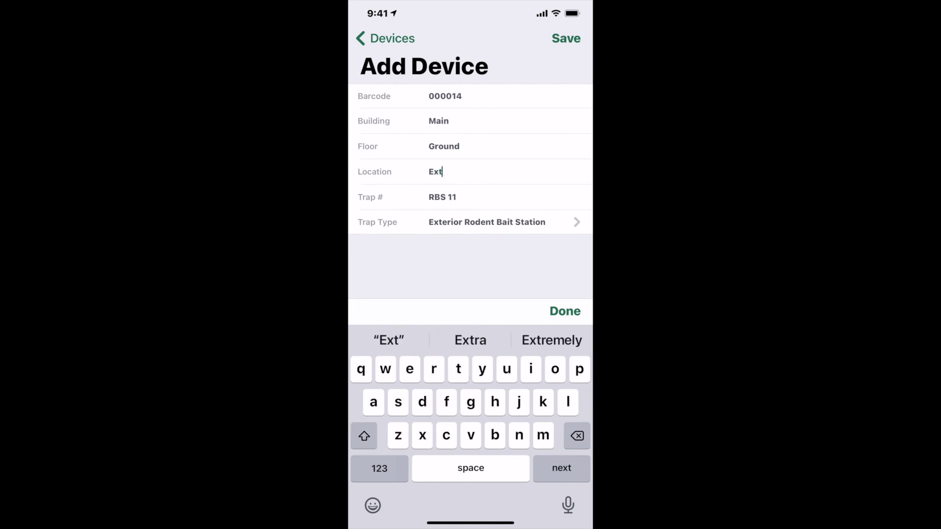
pyautogui.click(566, 38)
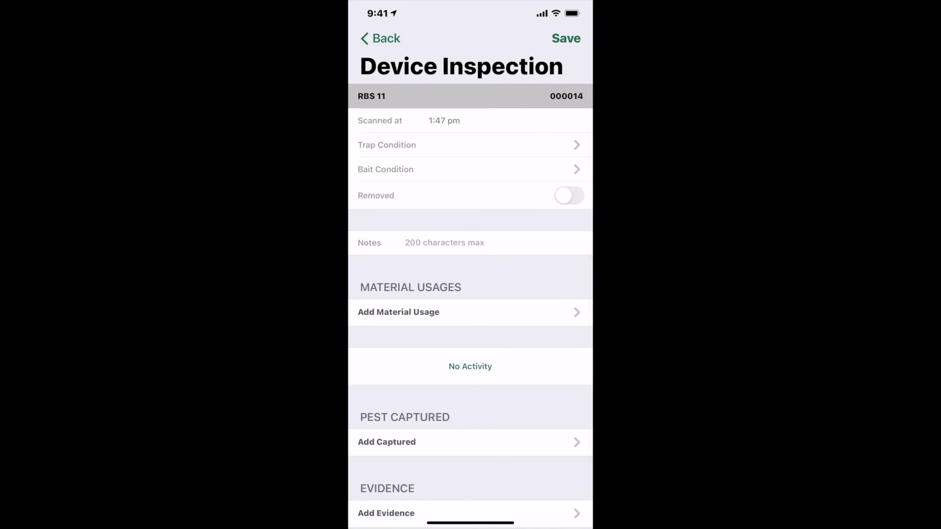
# Set the RBS 11 trap condition to New Install and record No Activity for its inspection
pyautogui.click(387, 145)
pyautogui.click(387, 128)
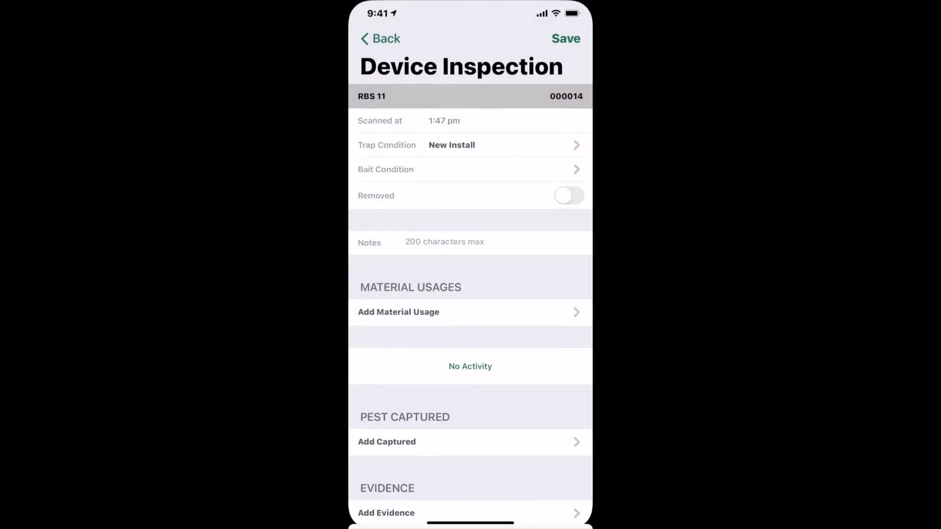
pyautogui.click(470, 366)
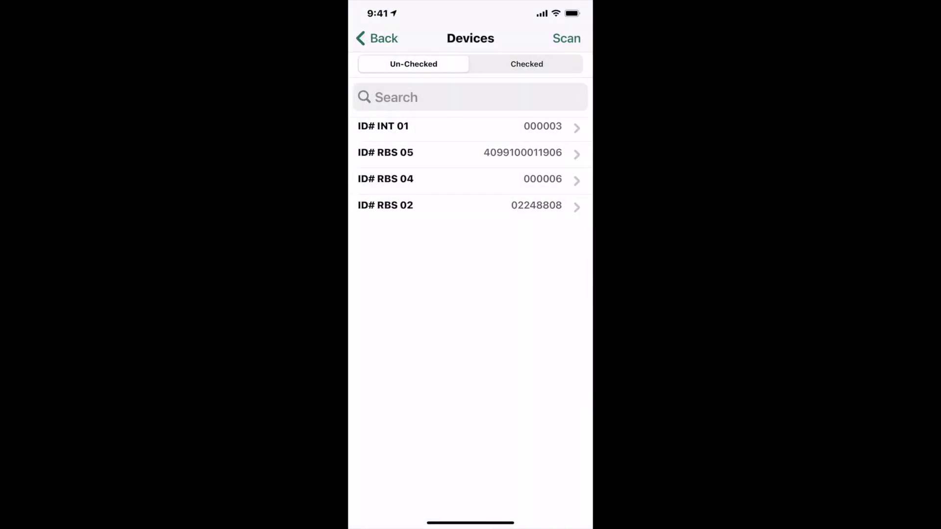
# Review the list of checked devices and return to the work order
pyautogui.click(526, 64)
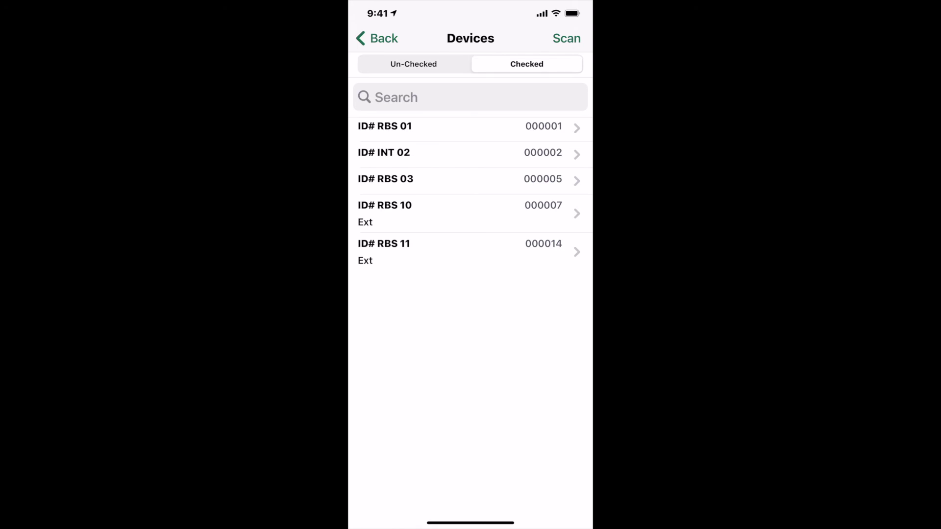
pyautogui.click(377, 38)
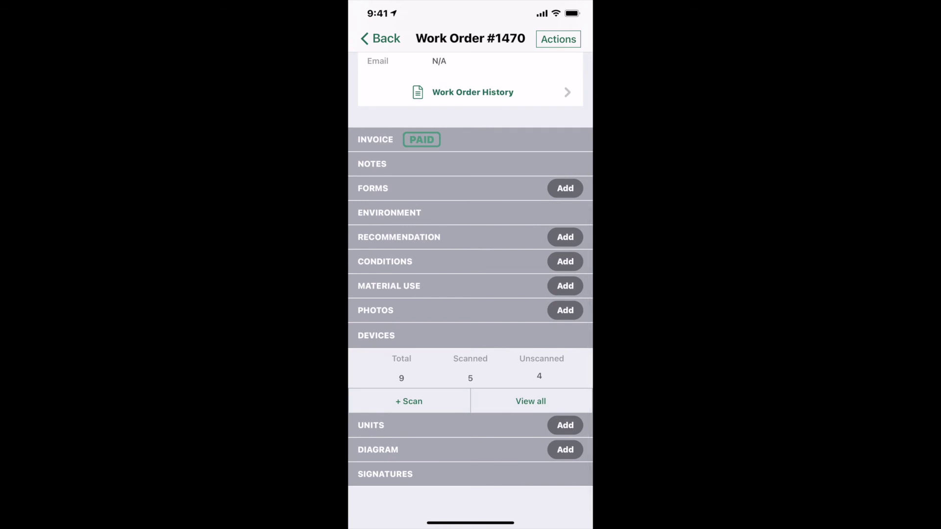
# Set the work order's end time to 1:45 PM and save the work order
pyautogui.scroll(5, 471, 289)
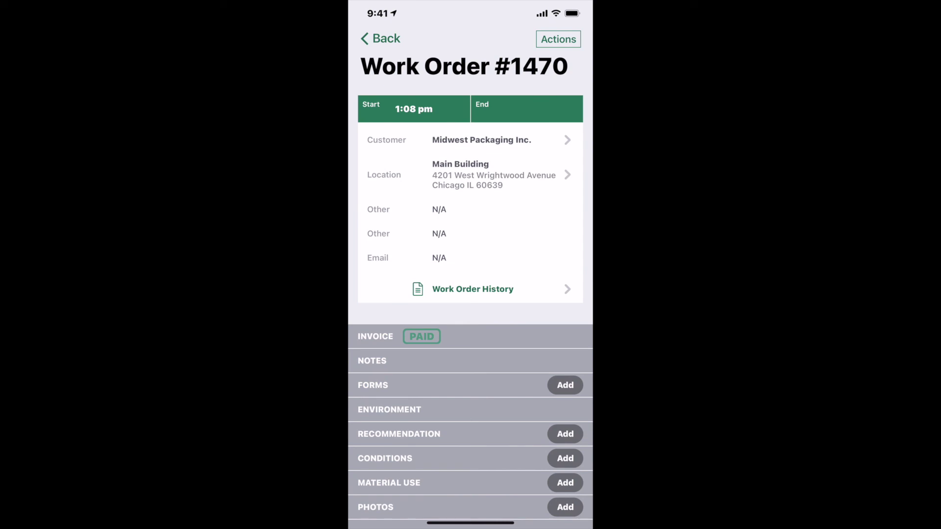
pyautogui.click(527, 110)
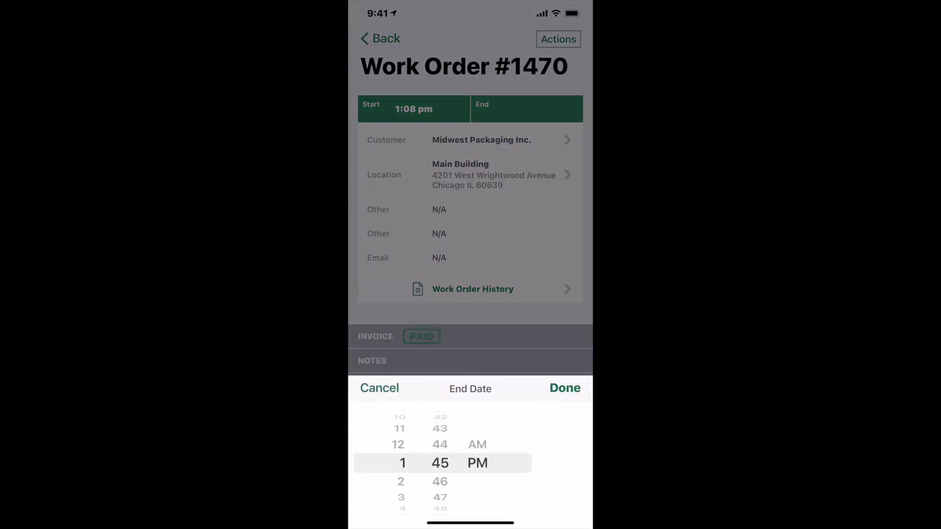
pyautogui.click(565, 387)
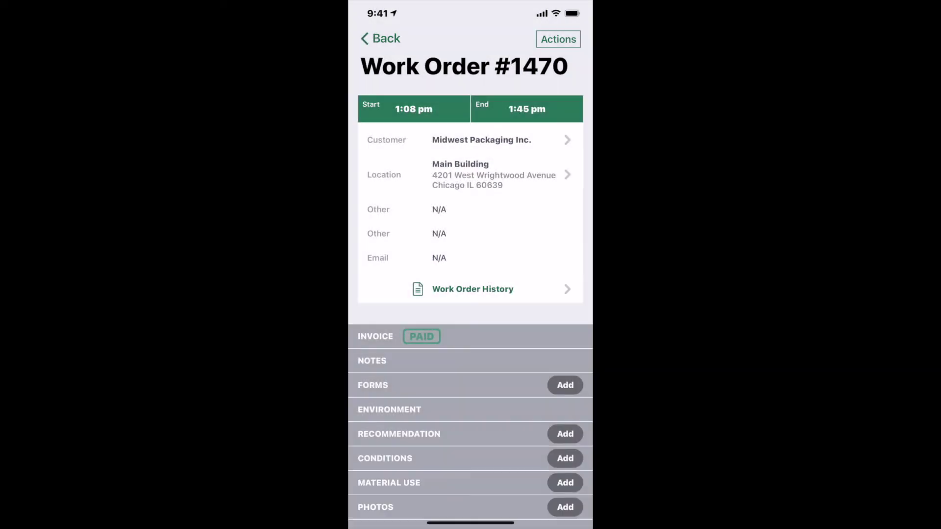
pyautogui.click(559, 39)
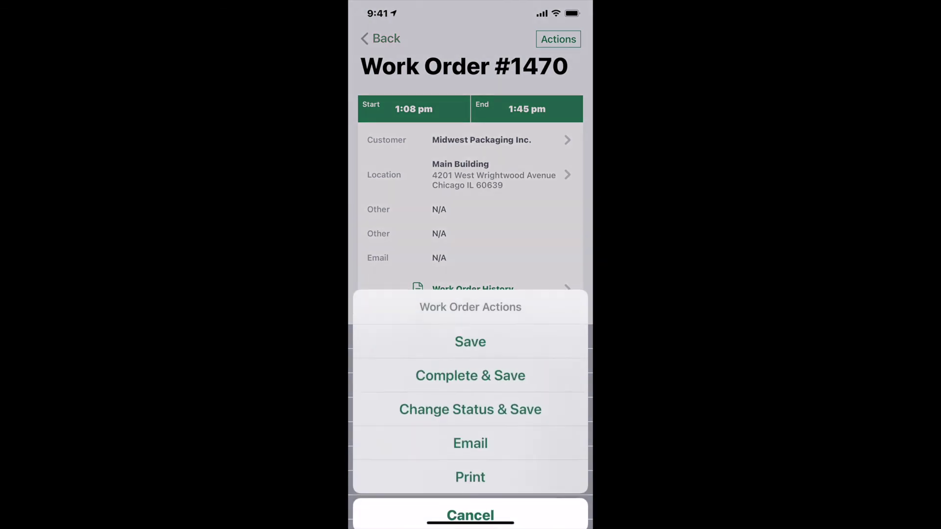
pyautogui.click(470, 353)
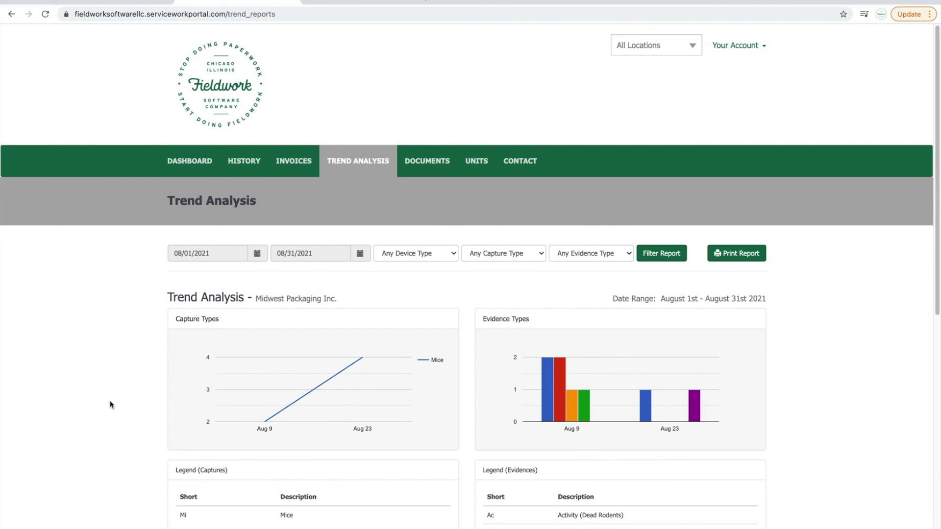
# Switch to the customer service portal in the browser and open the Trend Analysis report
pyautogui.click(350, 175)
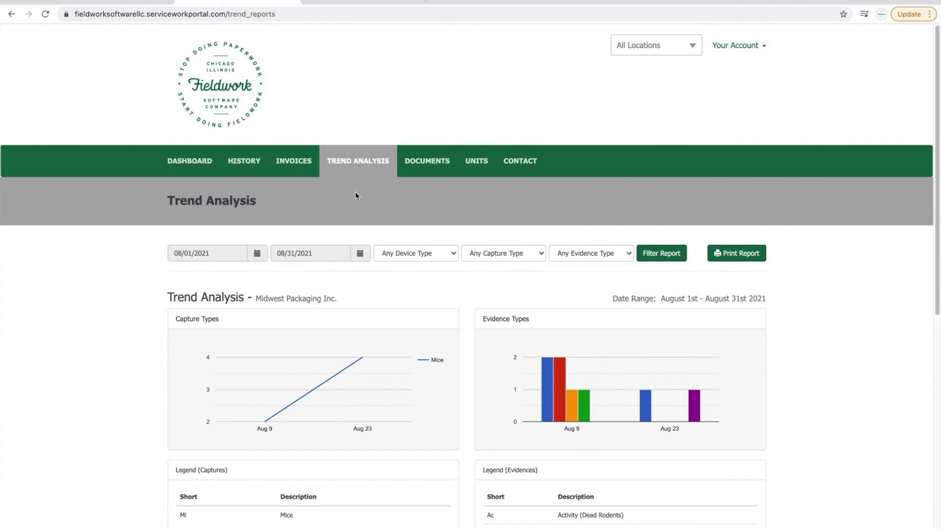